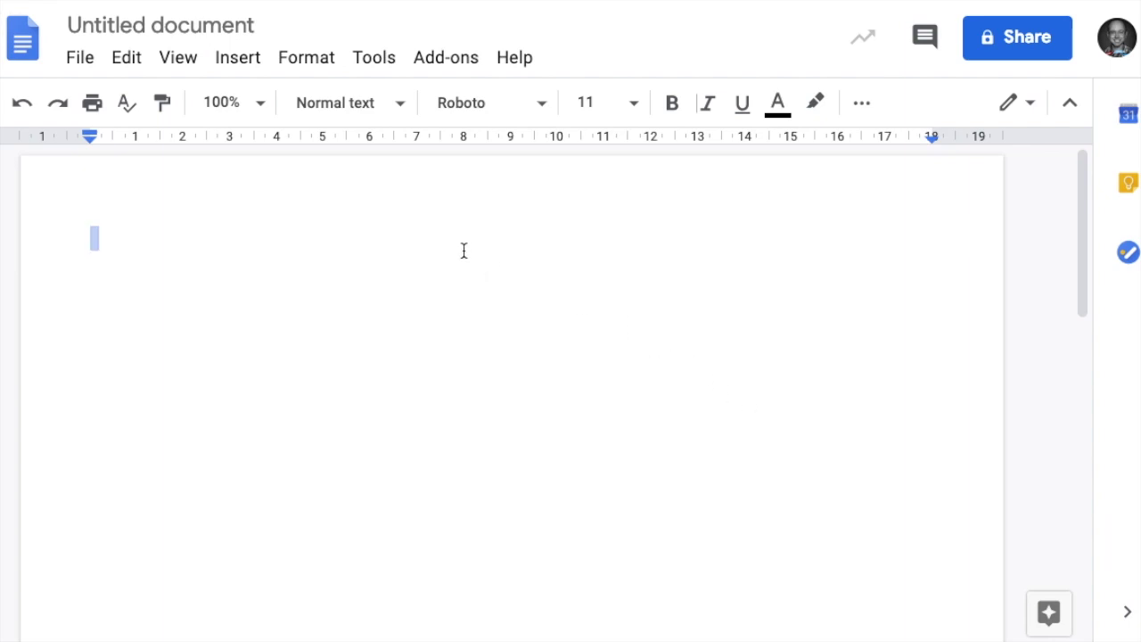
- Type the title 'Album Sales, 2016' and centre it on the page
type("Album Sales, 2016")
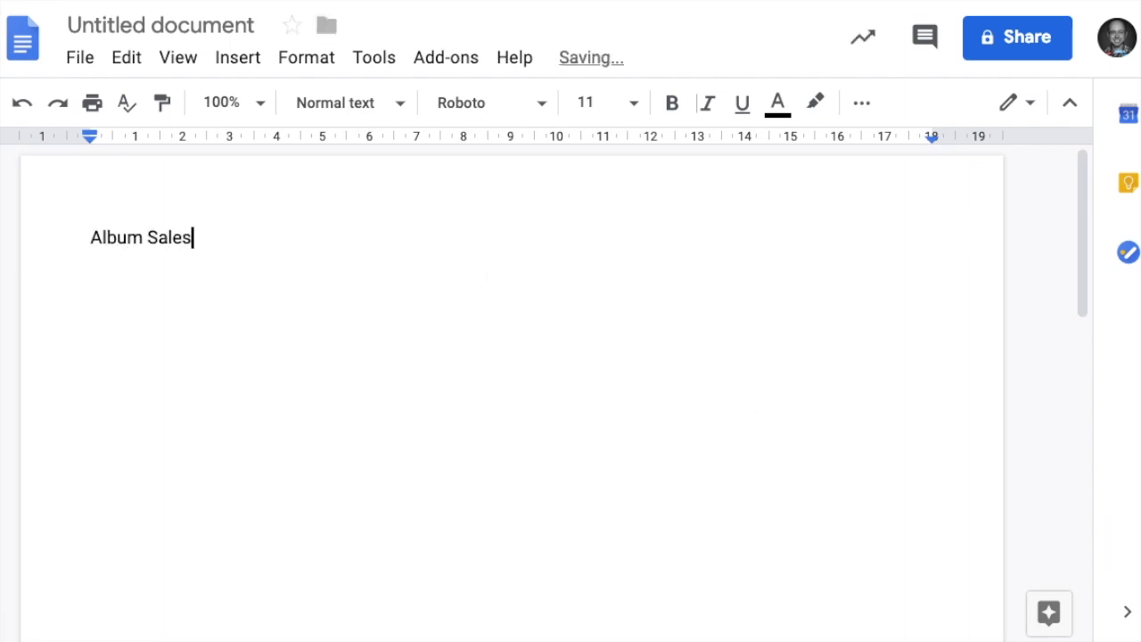
left_click_drag(242, 237, 78, 239)
left_click_drag(244, 237, 66, 238)
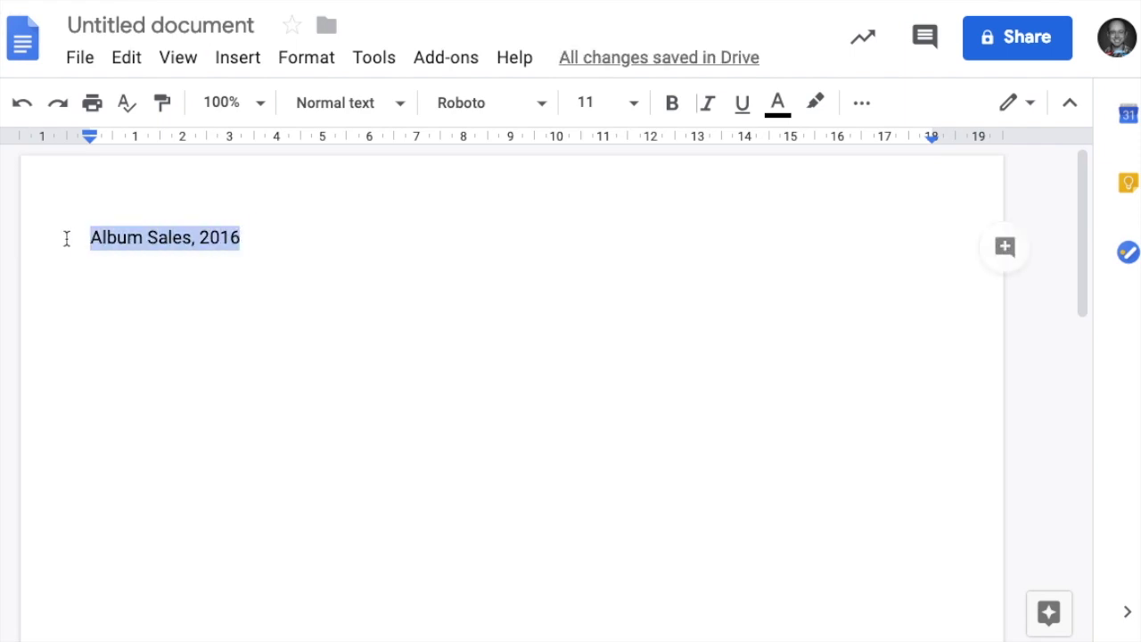
left_click(863, 103)
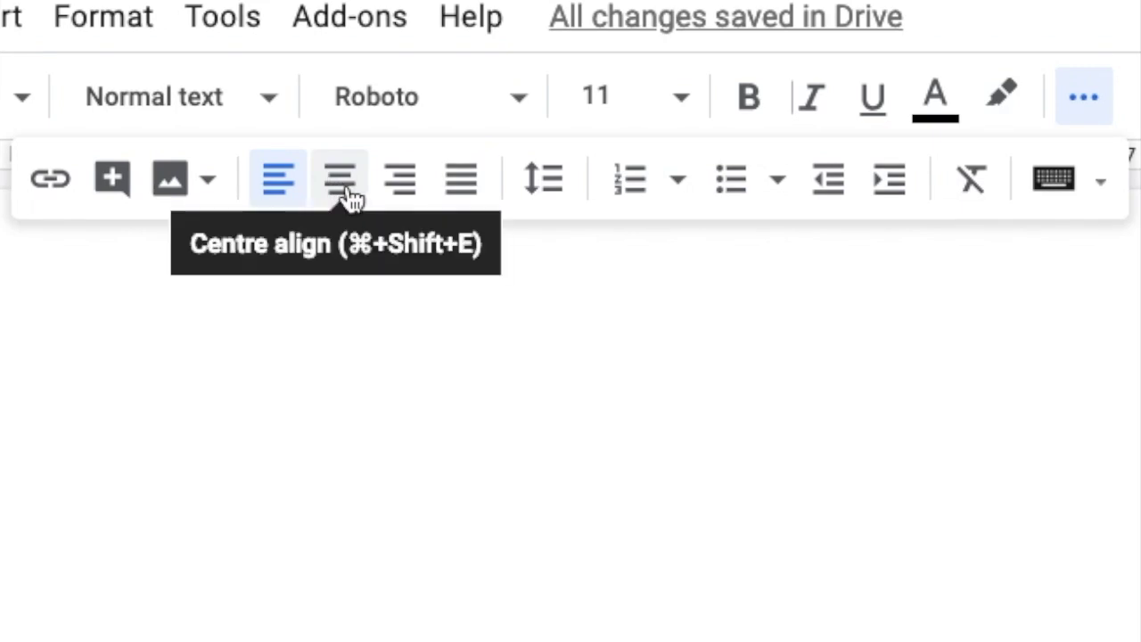
left_click(335, 183)
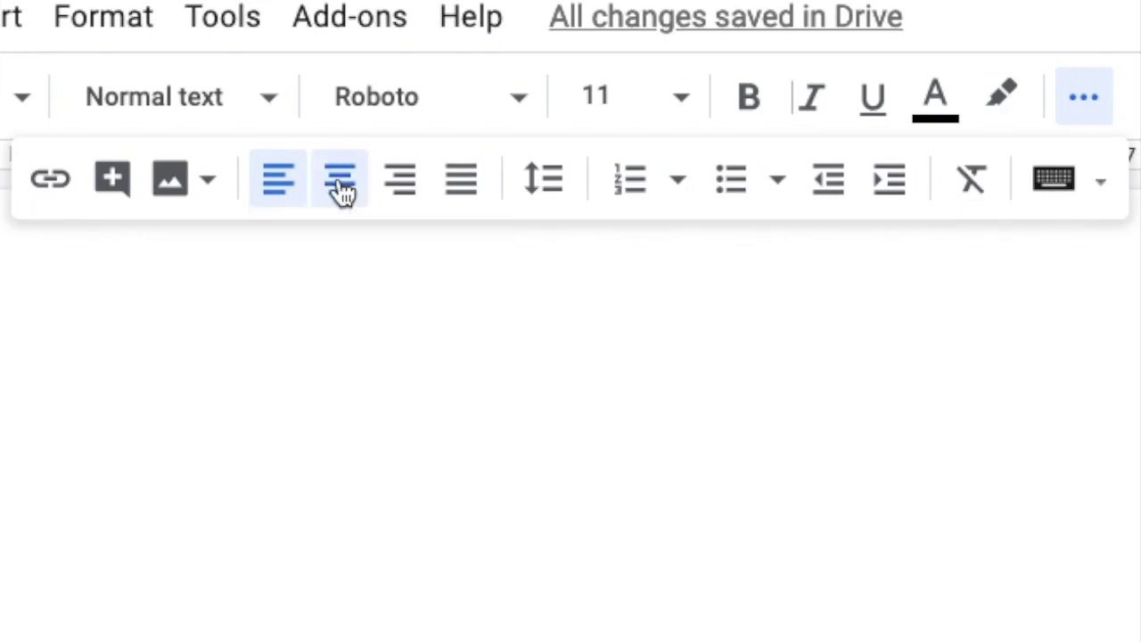
- Make the title 14 pt, bold and dark red, then start a new line below it
left_click(685, 100)
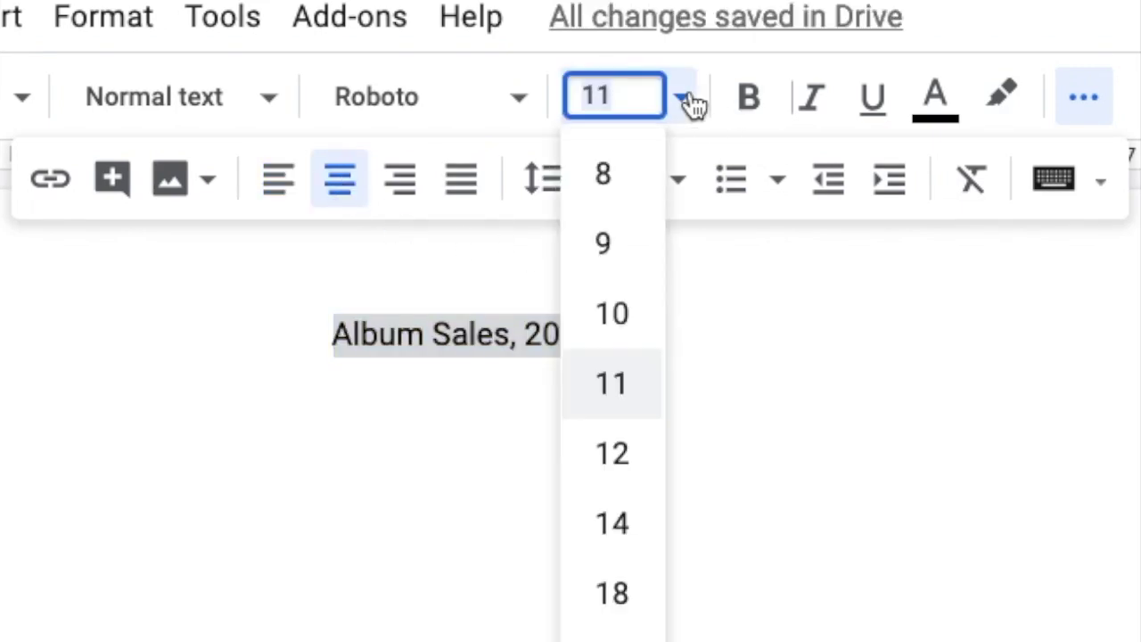
left_click(617, 529)
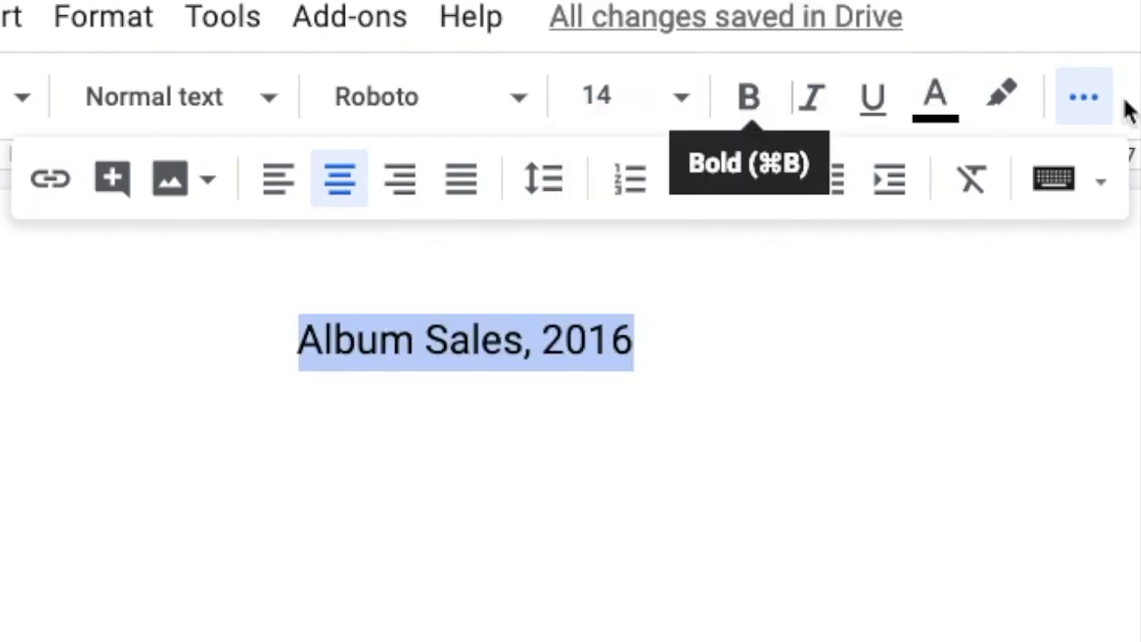
left_click(1096, 102)
left_click(749, 96)
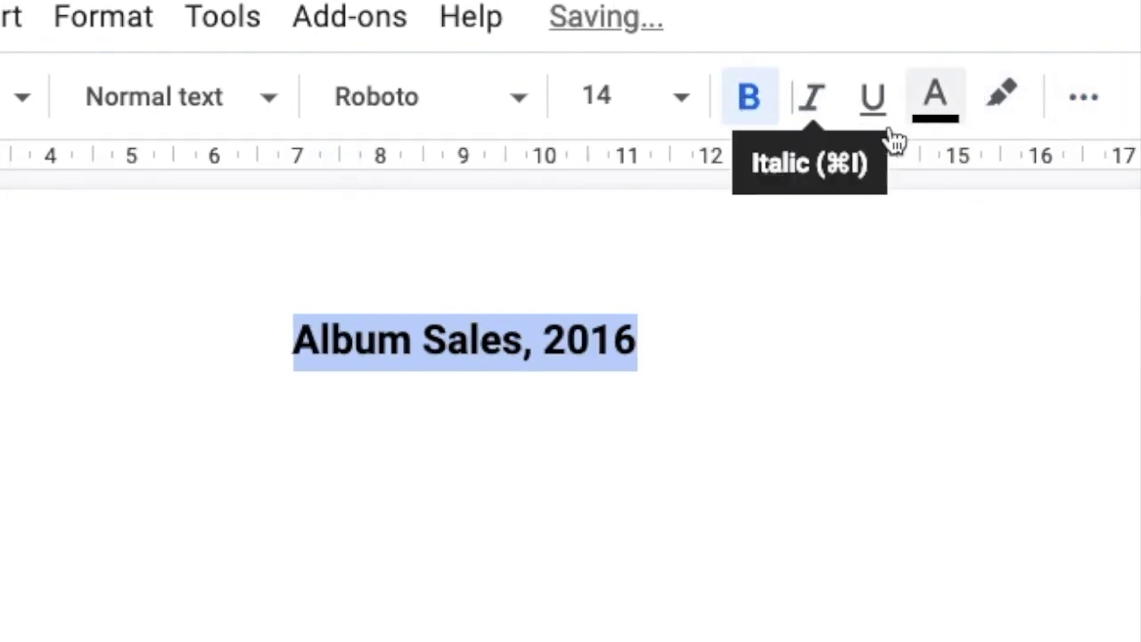
left_click(936, 98)
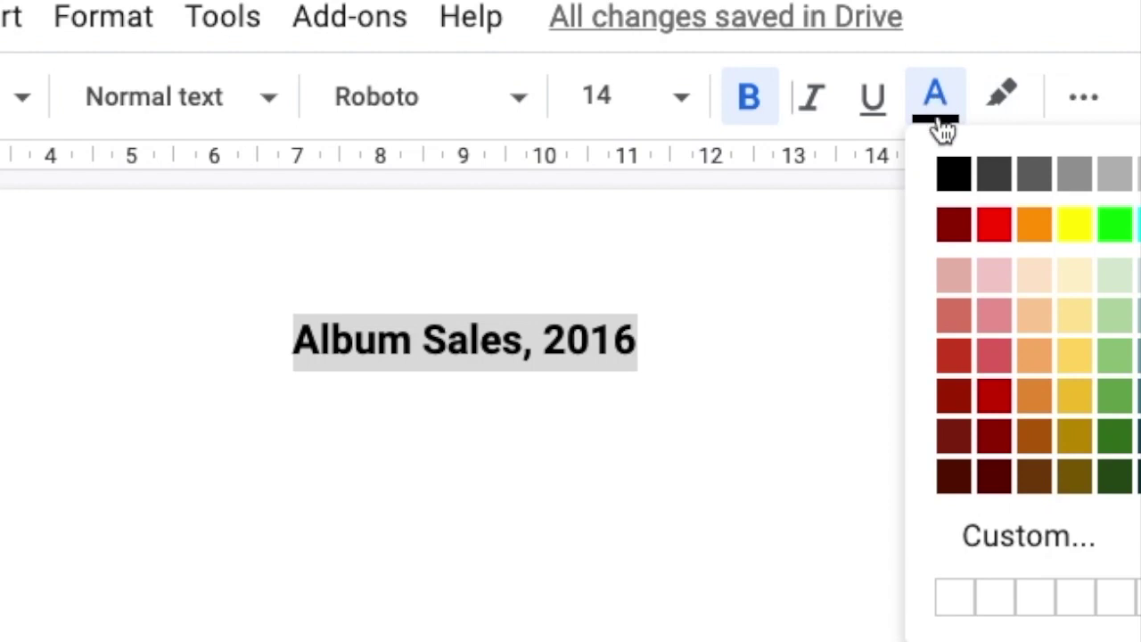
left_click(956, 436)
left_click(721, 326)
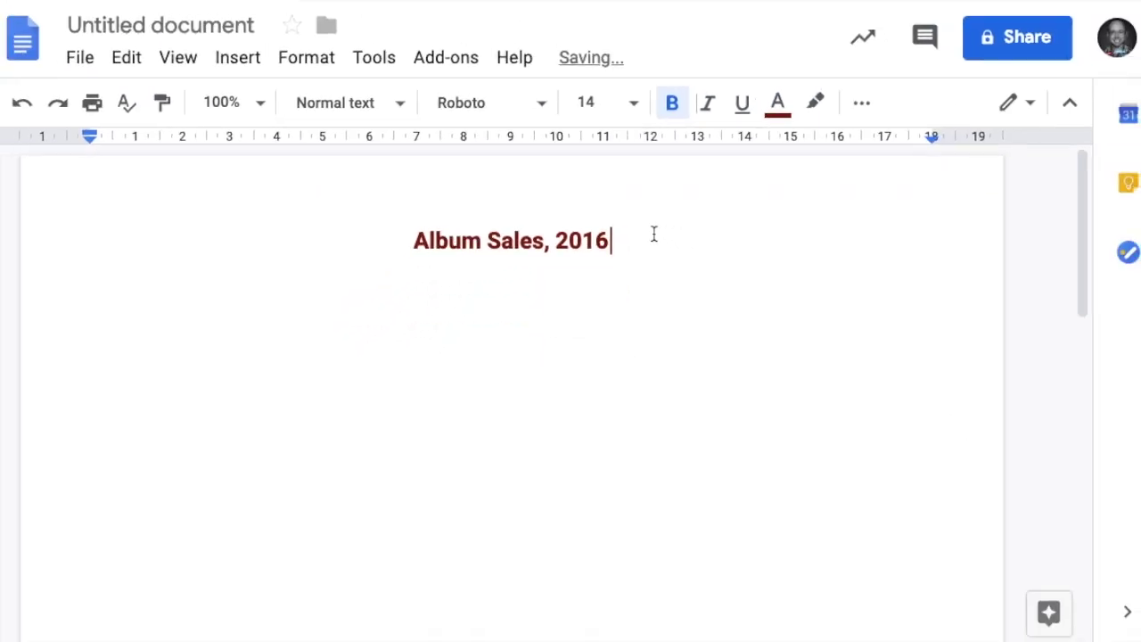
key("Return")
- Erase the stray test letters, turn bold off and set the new line to 12 pt
type("dasfasdf")
key("BackSpace")
key("BackSpace")
key("BackSpace")
key("BackSpace")
key("BackSpace")
key("BackSpace")
key("BackSpace")
key("BackSpace")
left_click(673, 106)
left_click(633, 103)
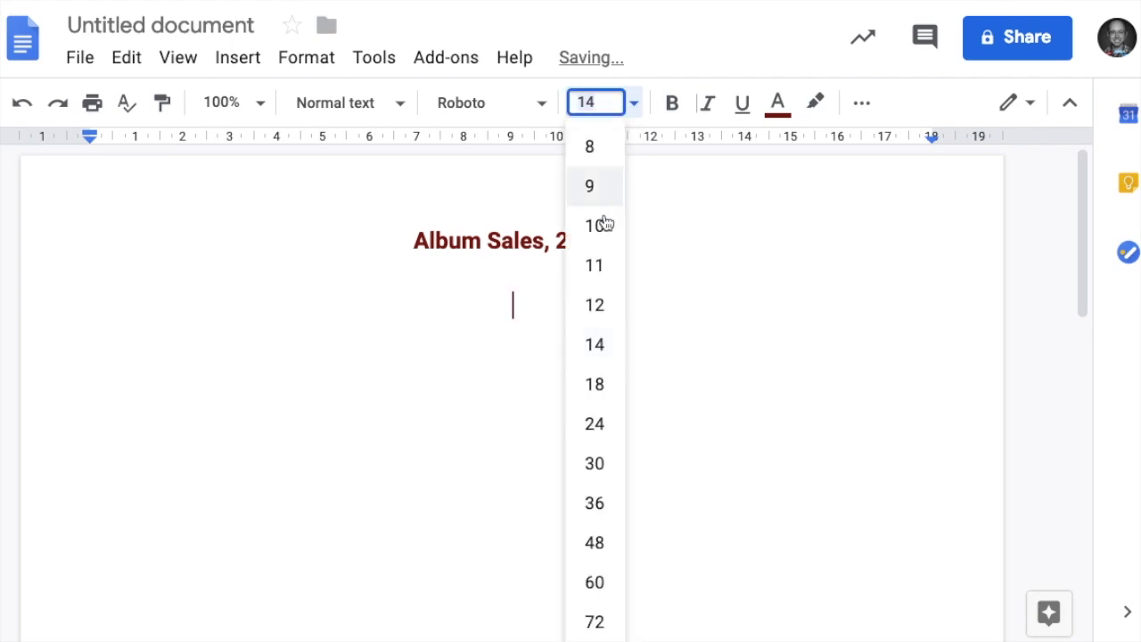
left_click(596, 306)
- Left-align the new line and make its text black
left_click(861, 104)
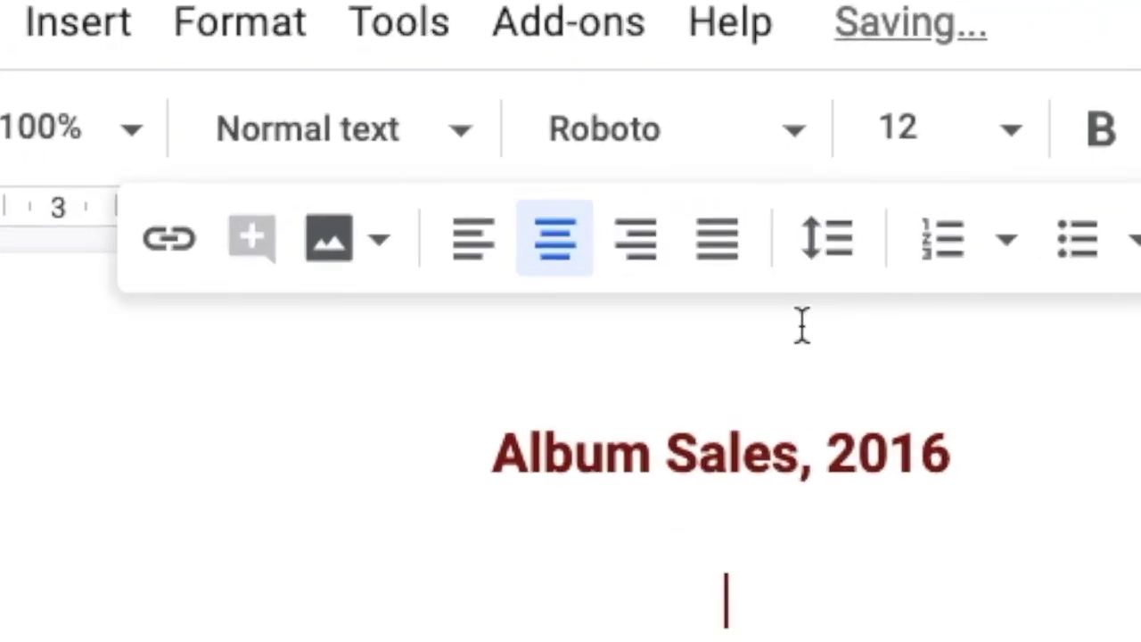
left_click(472, 254)
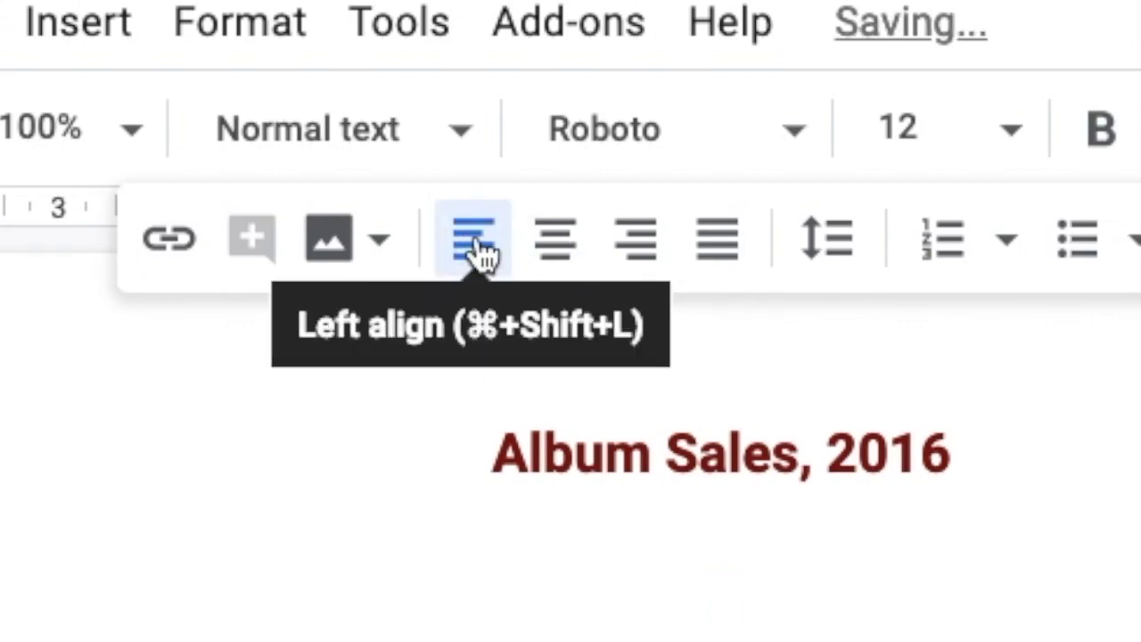
left_click(563, 247)
left_click(473, 254)
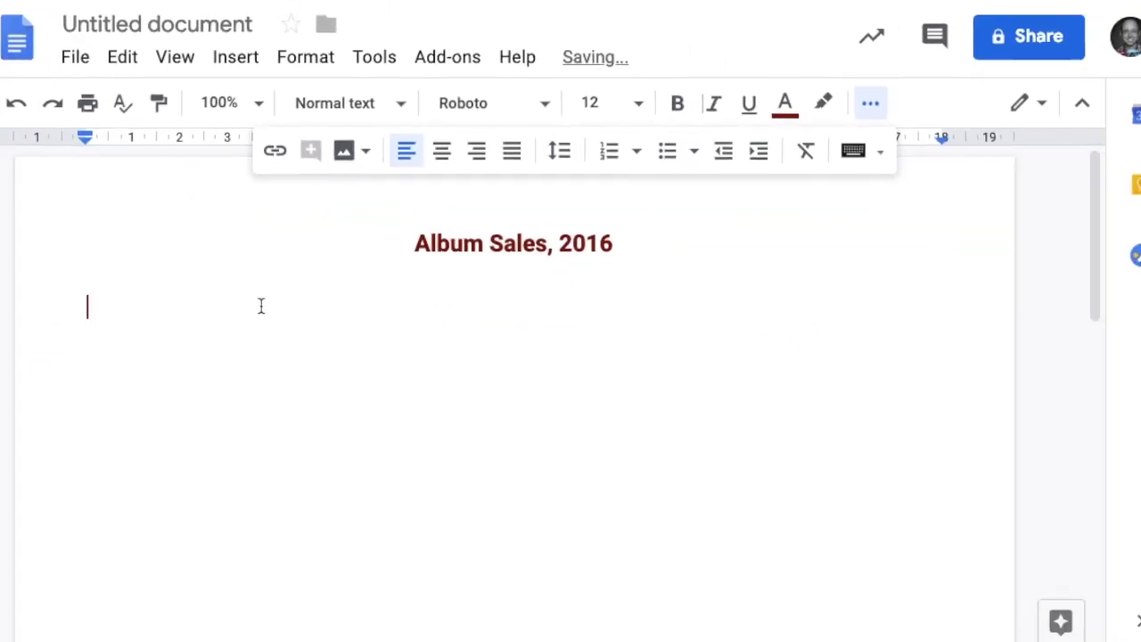
left_click(777, 103)
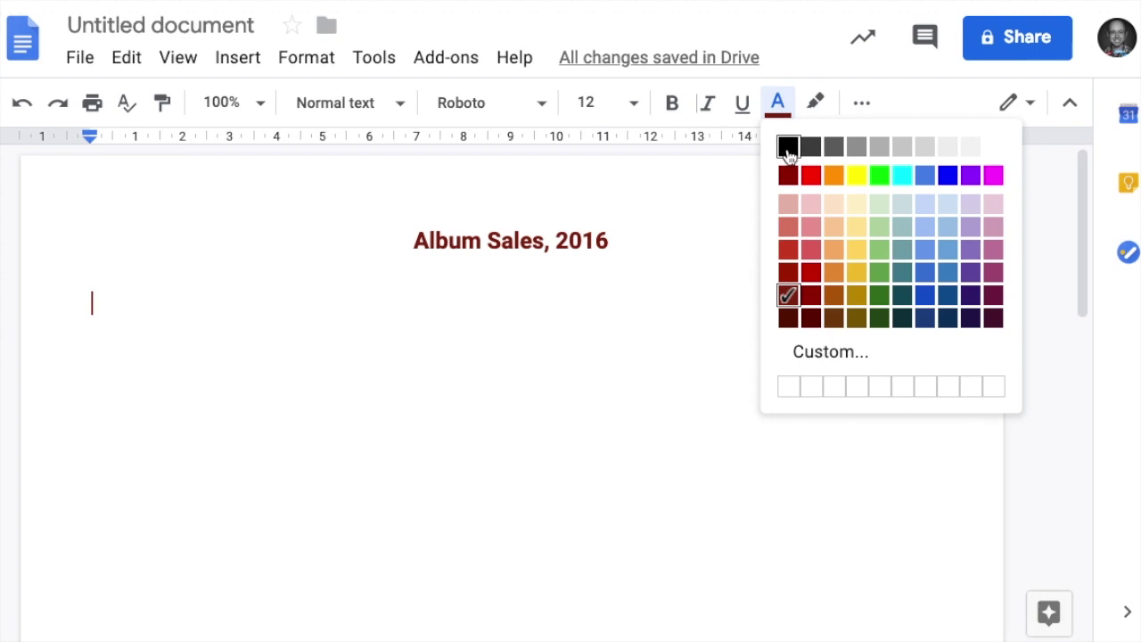
left_click(788, 150)
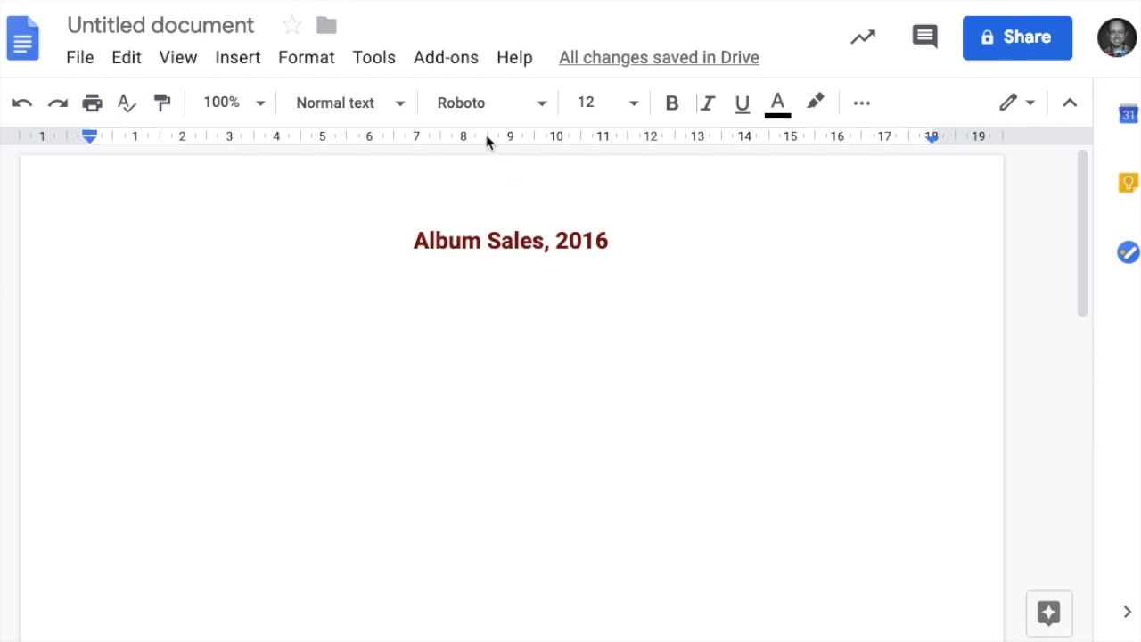
- Add centre tab stops at about 9 cm and 13.5 cm and tab to the first one
left_click(510, 141)
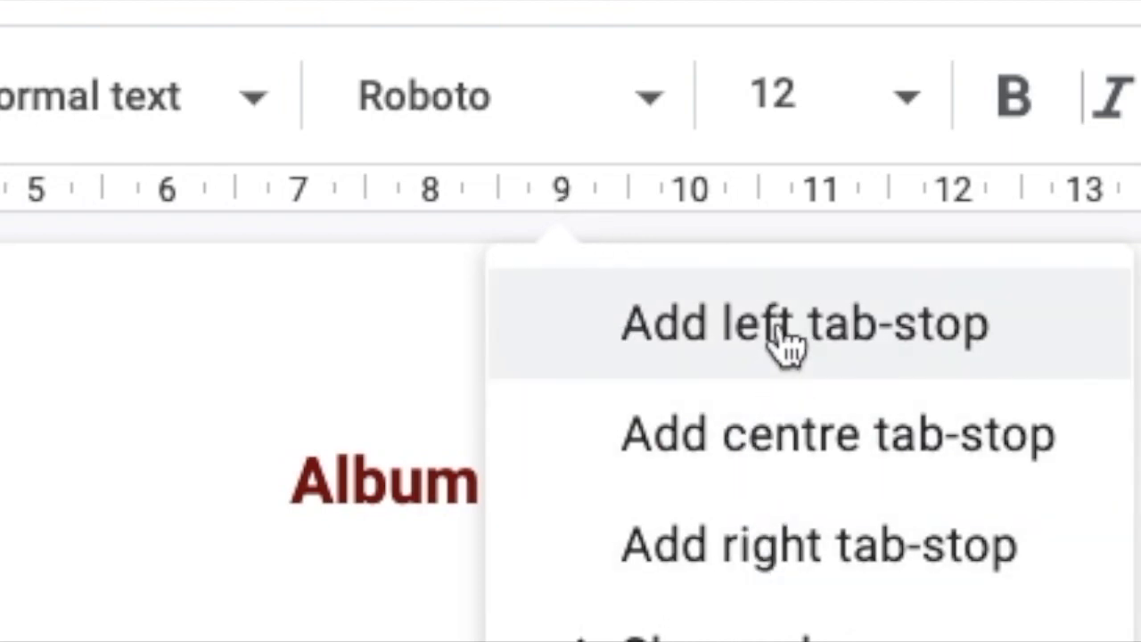
left_click(756, 436)
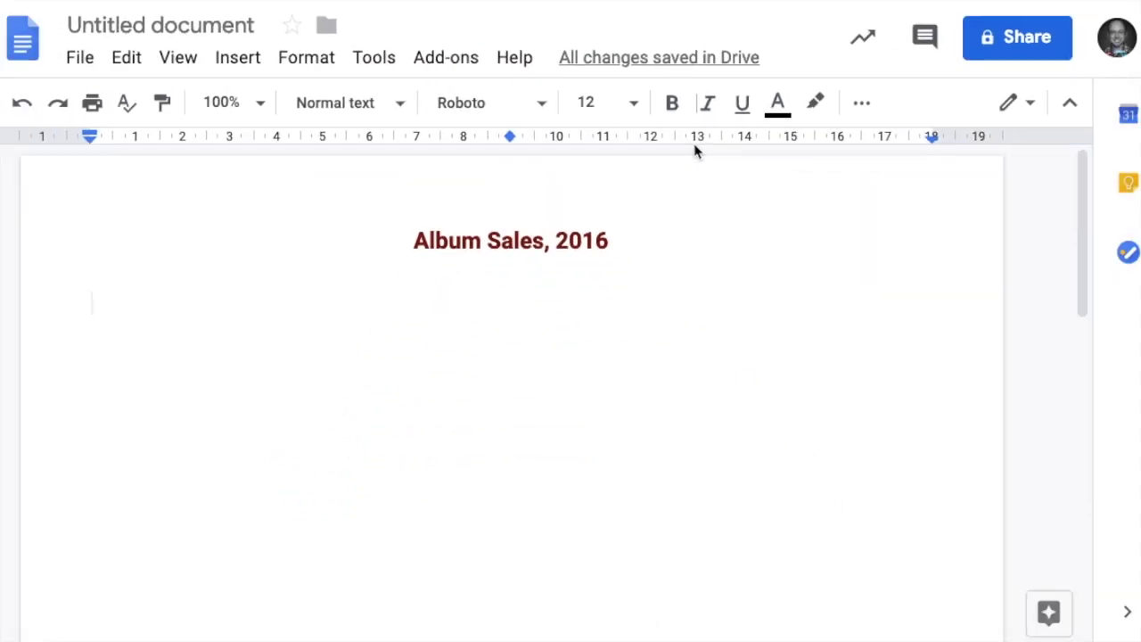
left_click(722, 143)
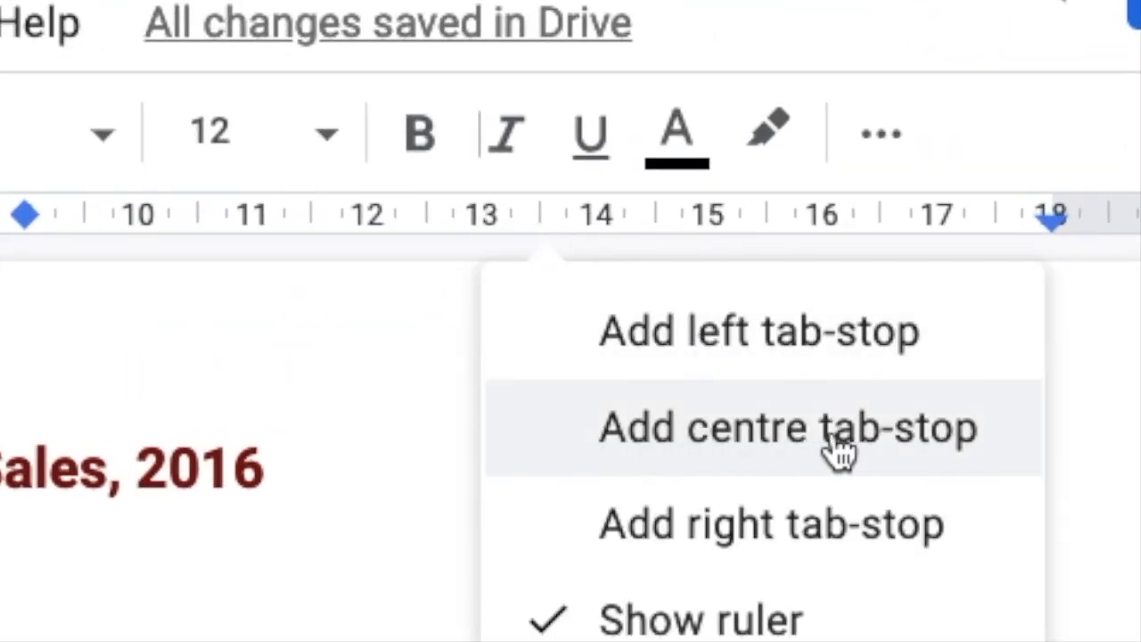
left_click(758, 453)
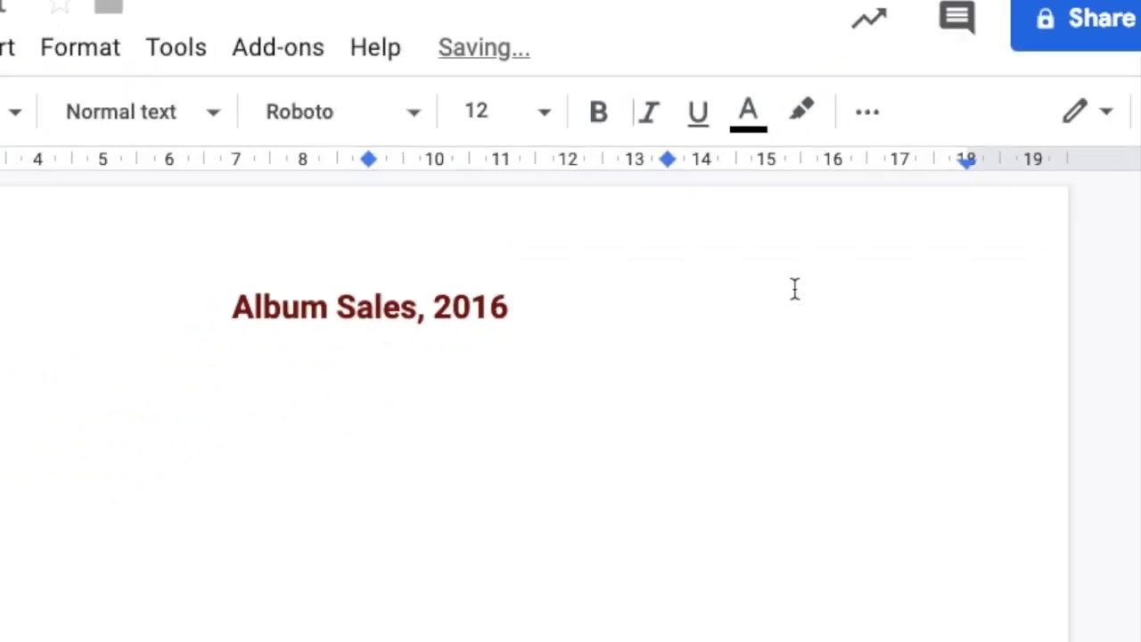
left_click(203, 312)
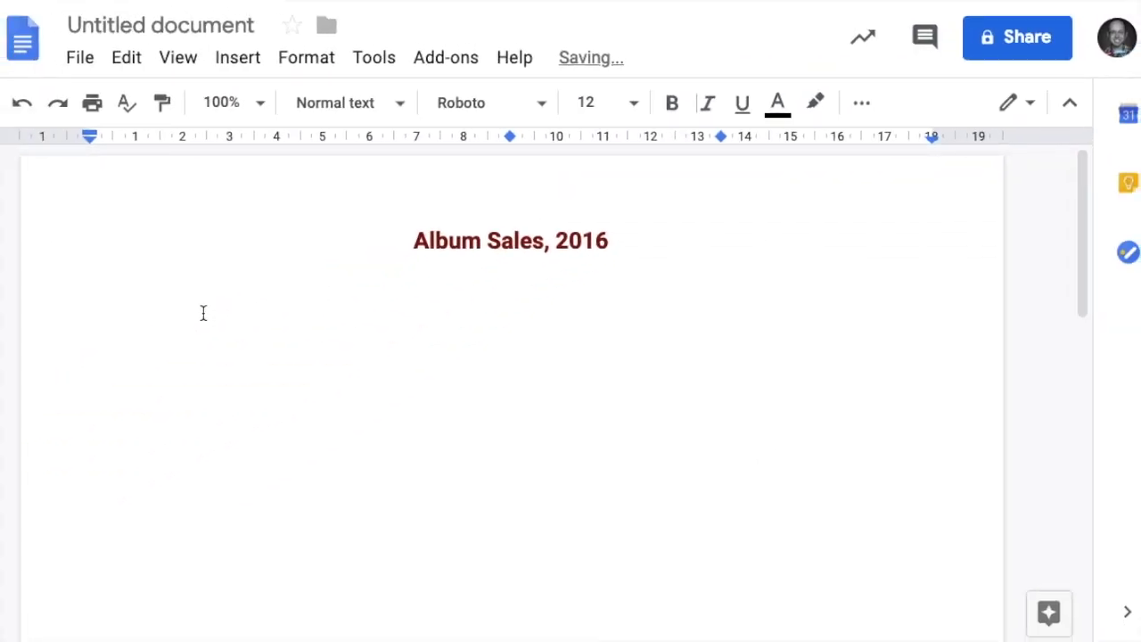
key("Tab")
- Type the first heading row, 'Albums Sold' and 'Royalties', on the centre tab stops
type("A")
type("lbum")
key("BackSpace")
type("bums")
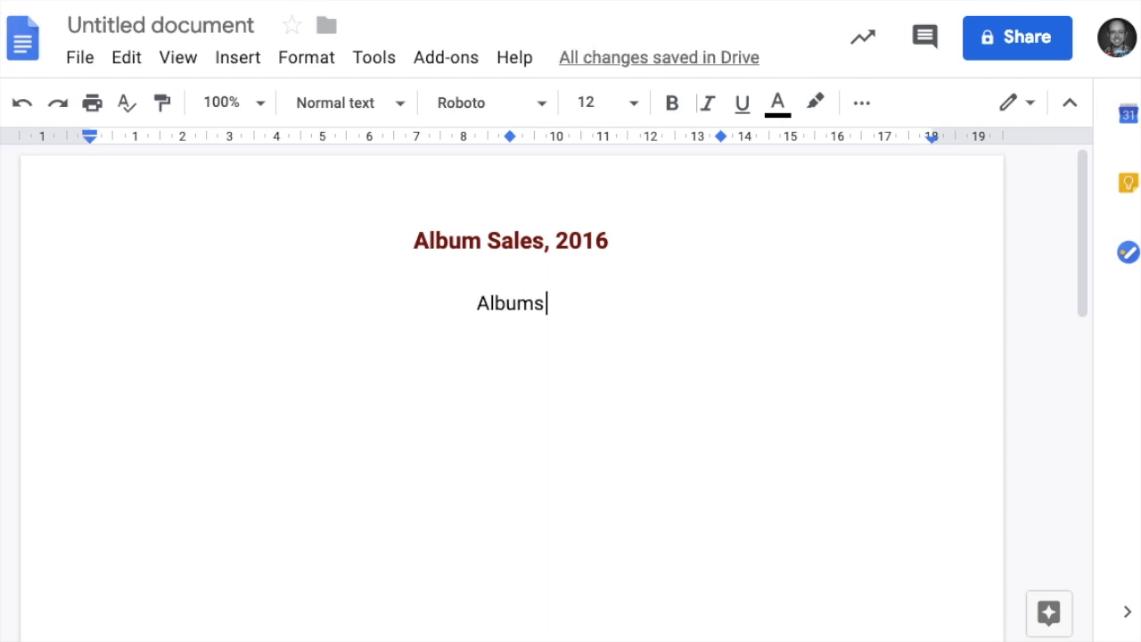
type(" Sold")
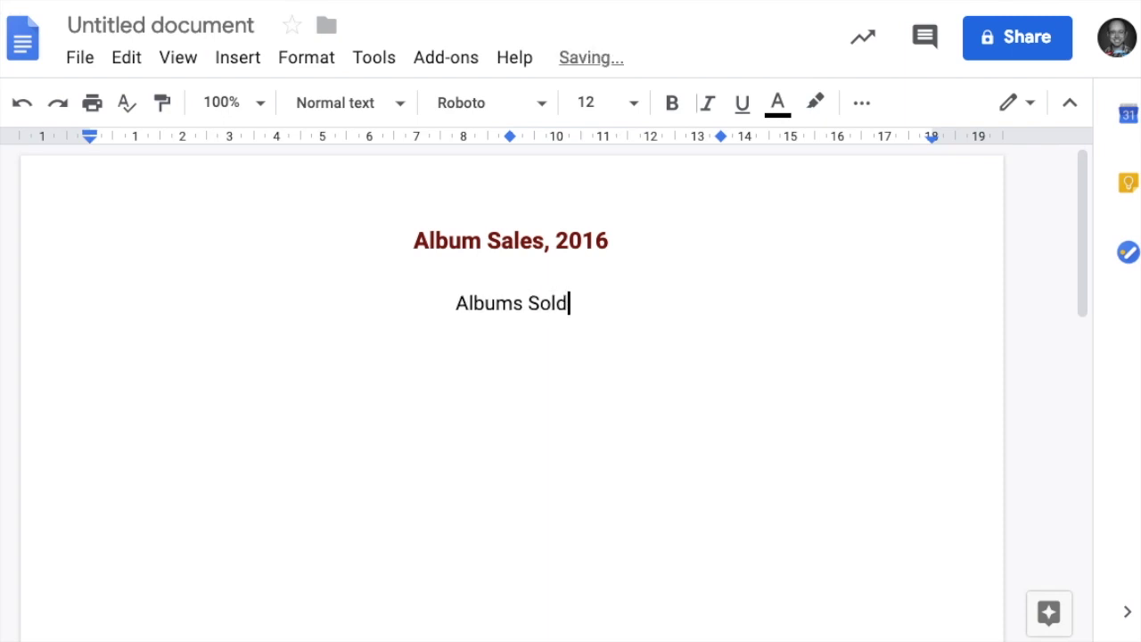
key("Tab")
type("Royalties")
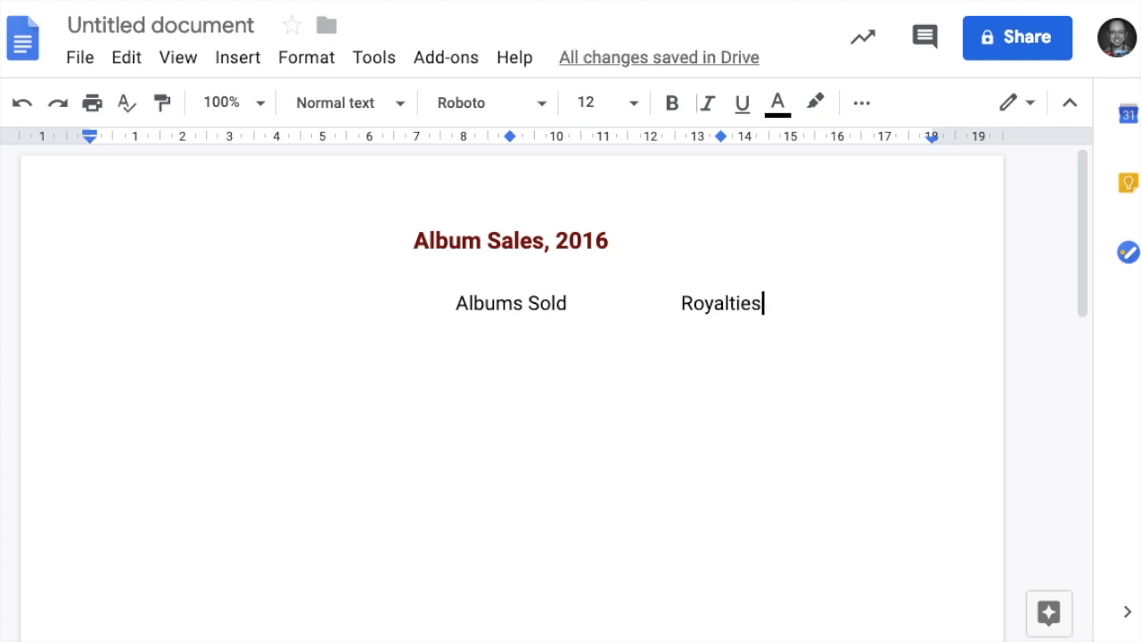
key("Return")
- Type the second heading row: 'Performer', '(millions)' and '($millions)', then a new line
type("Performer")
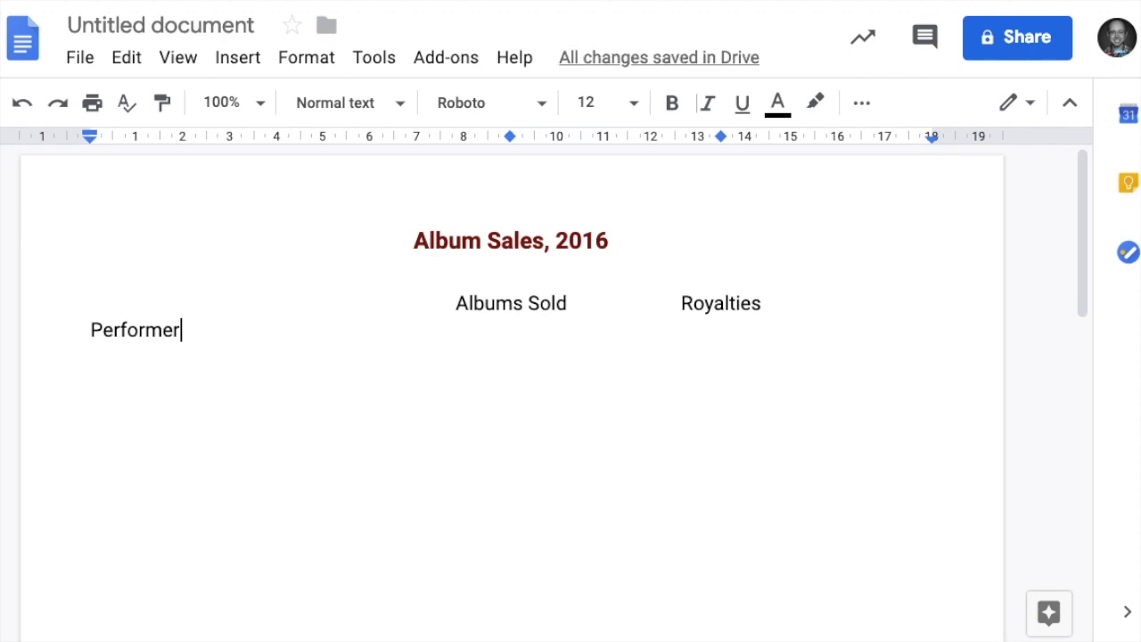
key("Tab")
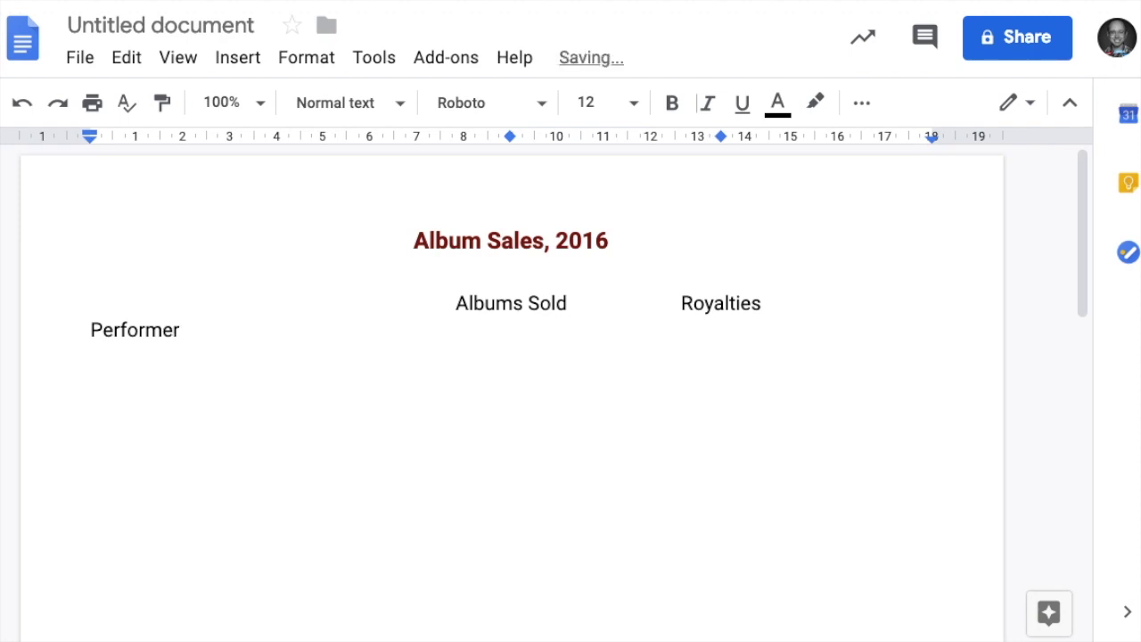
type("(millio")
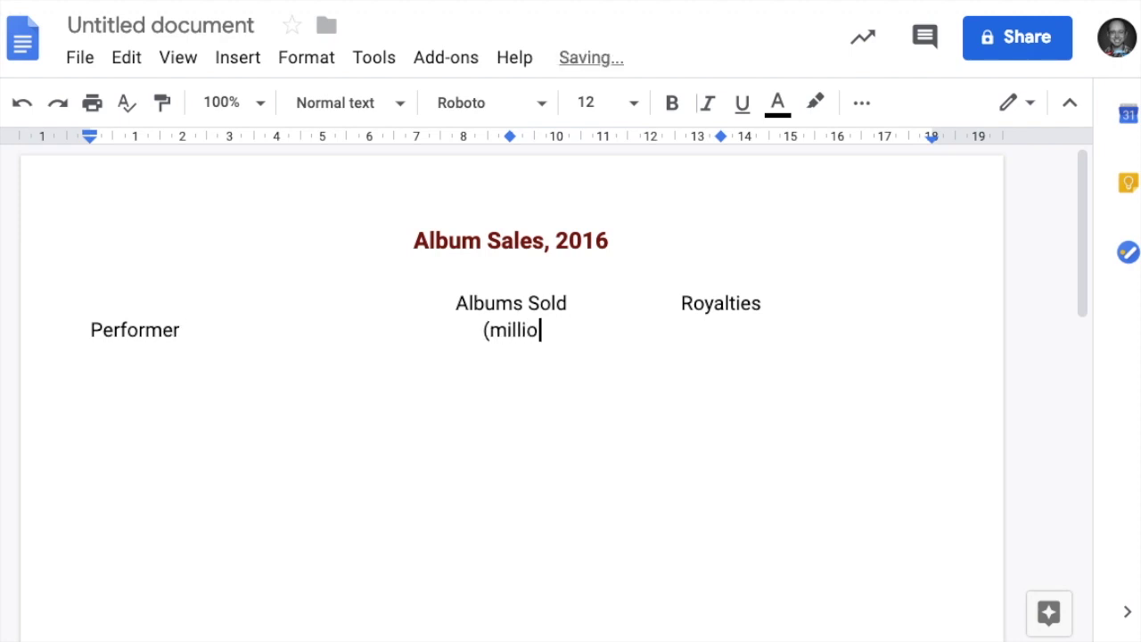
type("ns)")
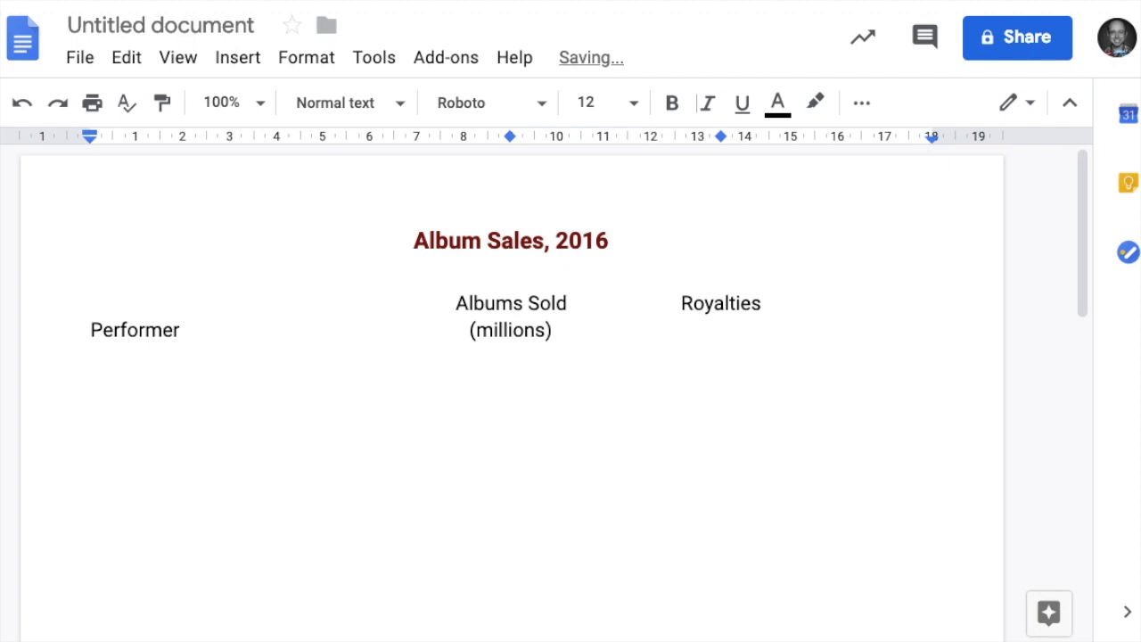
key("Tab")
type("($millions)")
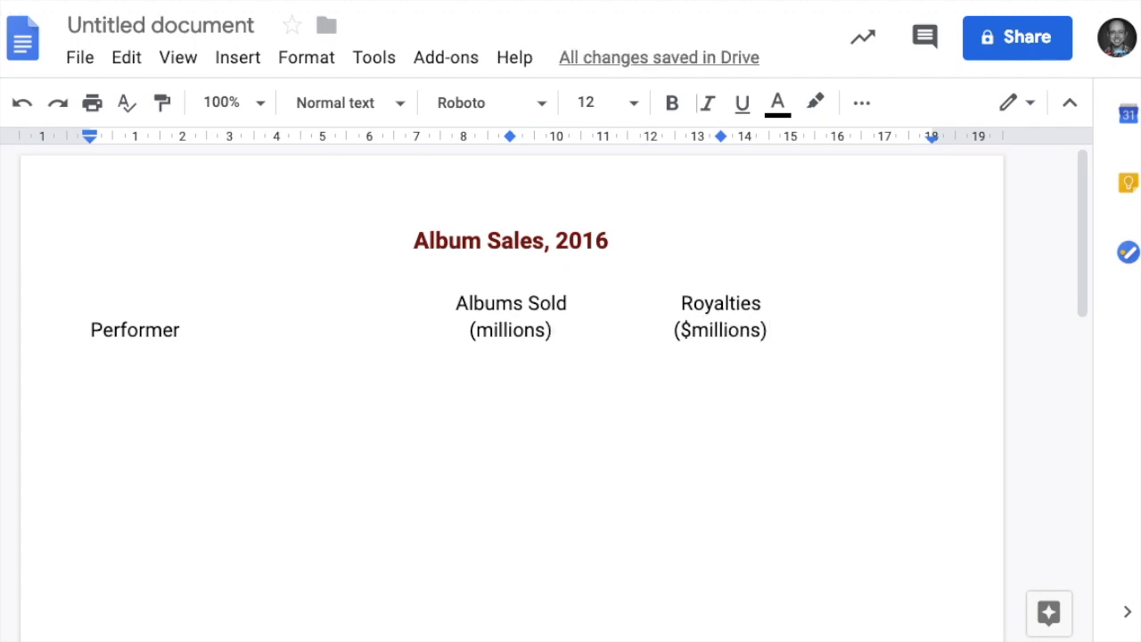
key("Return")
key("Return")
- Remove the tab stop near 13.5 from the empty line below the headings
left_click_drag(512, 140, 499, 224)
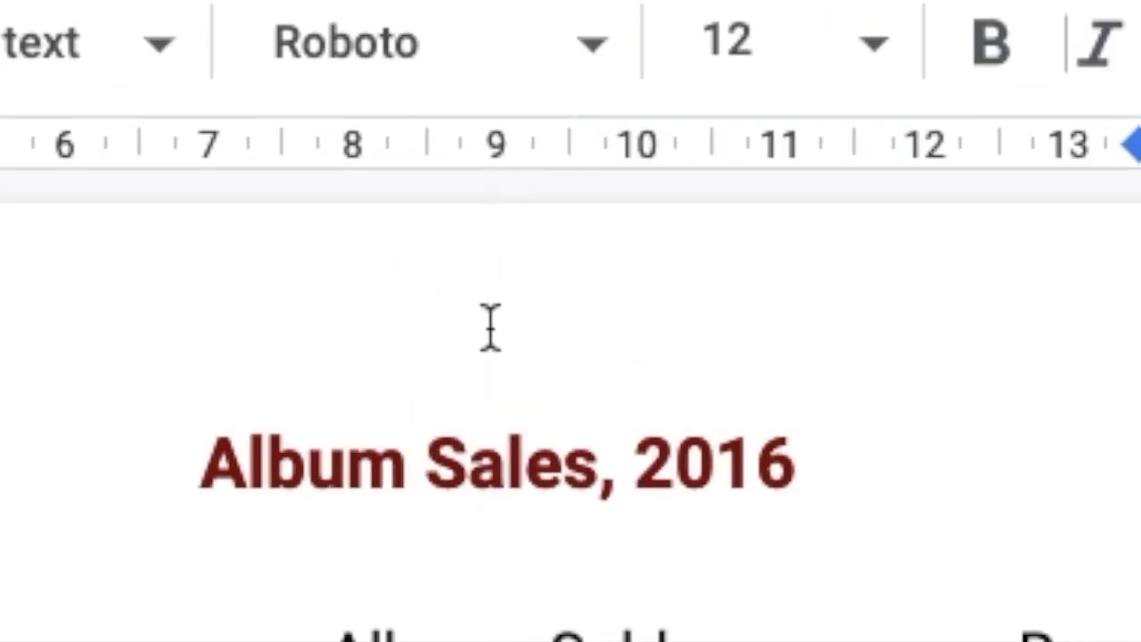
left_click_drag(1128, 145, 1129, 145)
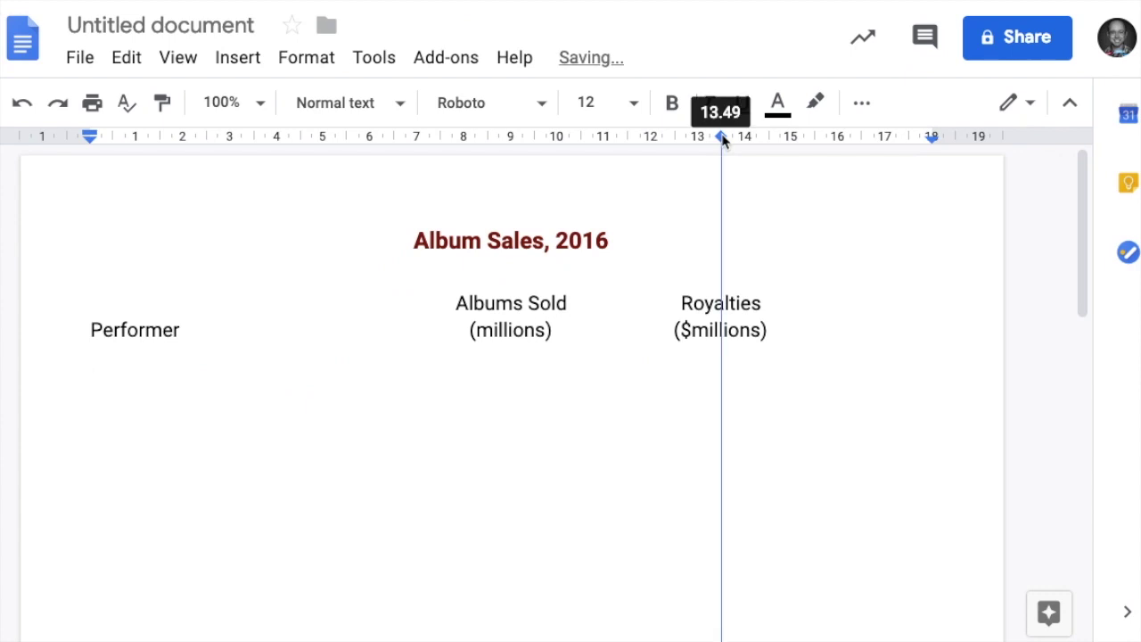
left_click_drag(722, 139, 723, 192)
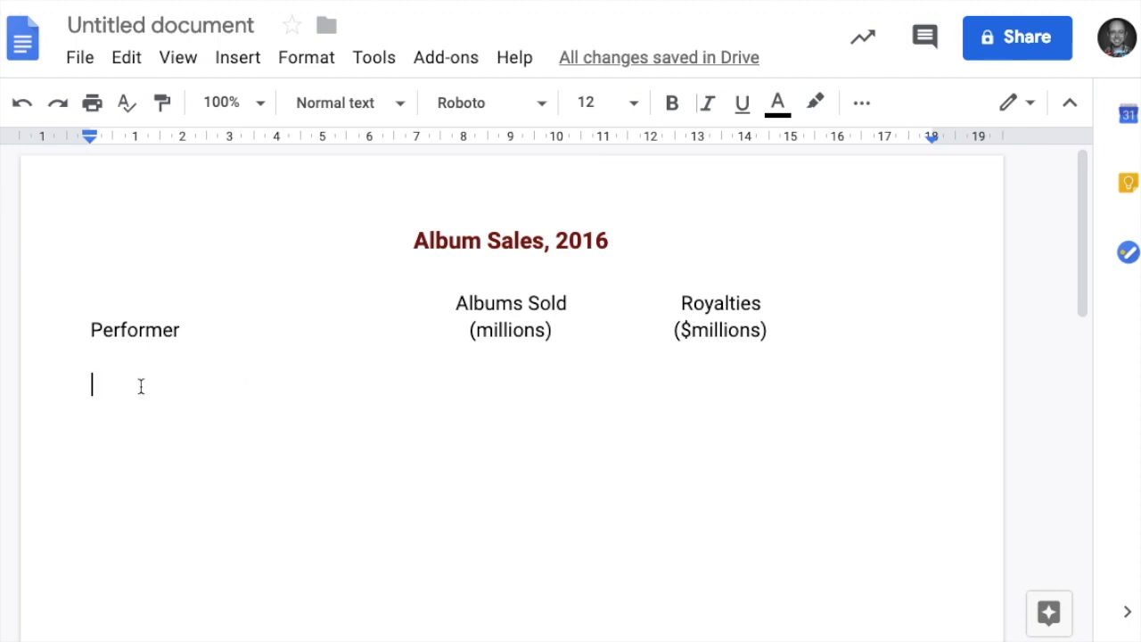
- Check that the heading lines keep their tab stops, ending on the empty line below Performer
left_click(125, 329)
left_click(517, 268)
double_click(519, 272)
left_click(513, 303)
left_click(353, 339)
left_click_drag(354, 338, 576, 335)
left_click_drag(216, 306, 738, 328)
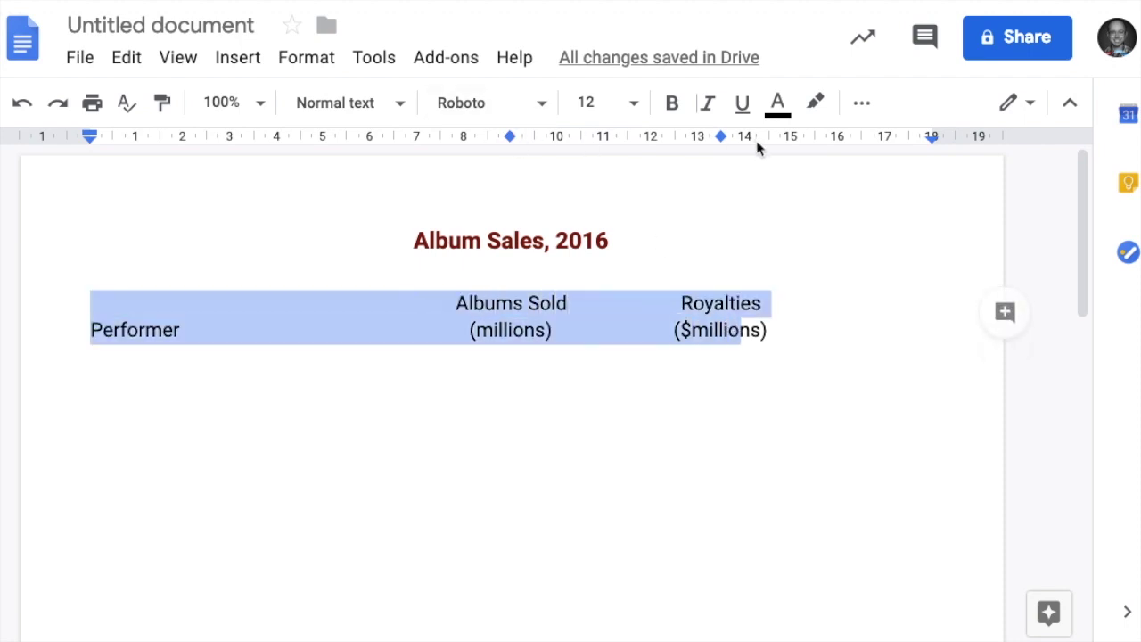
left_click(395, 360)
left_click(402, 278)
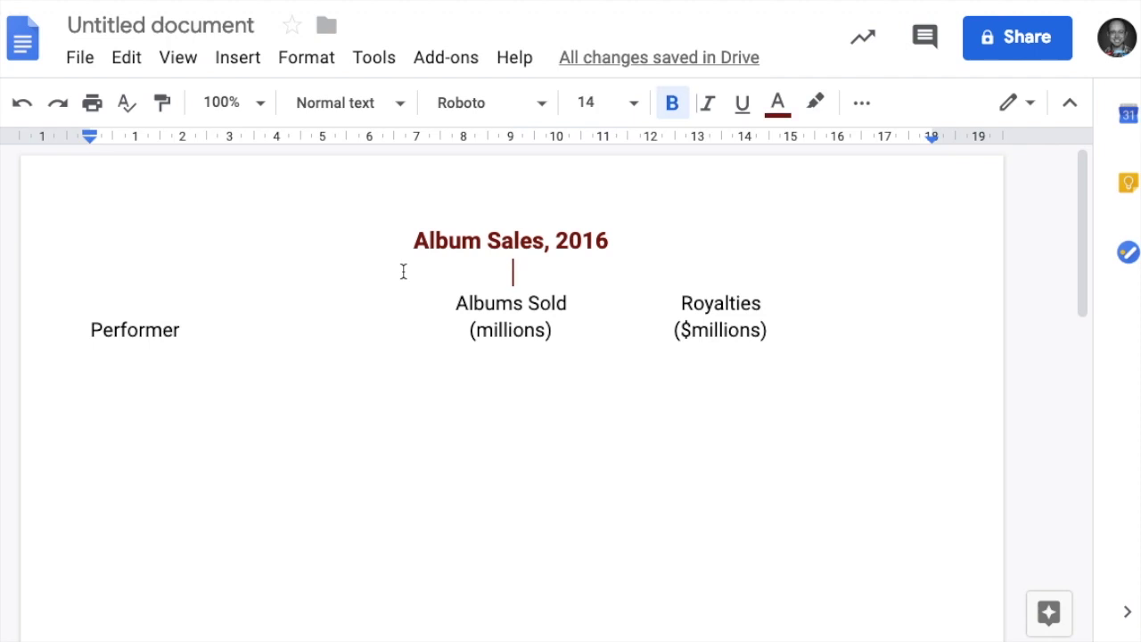
left_click(400, 387)
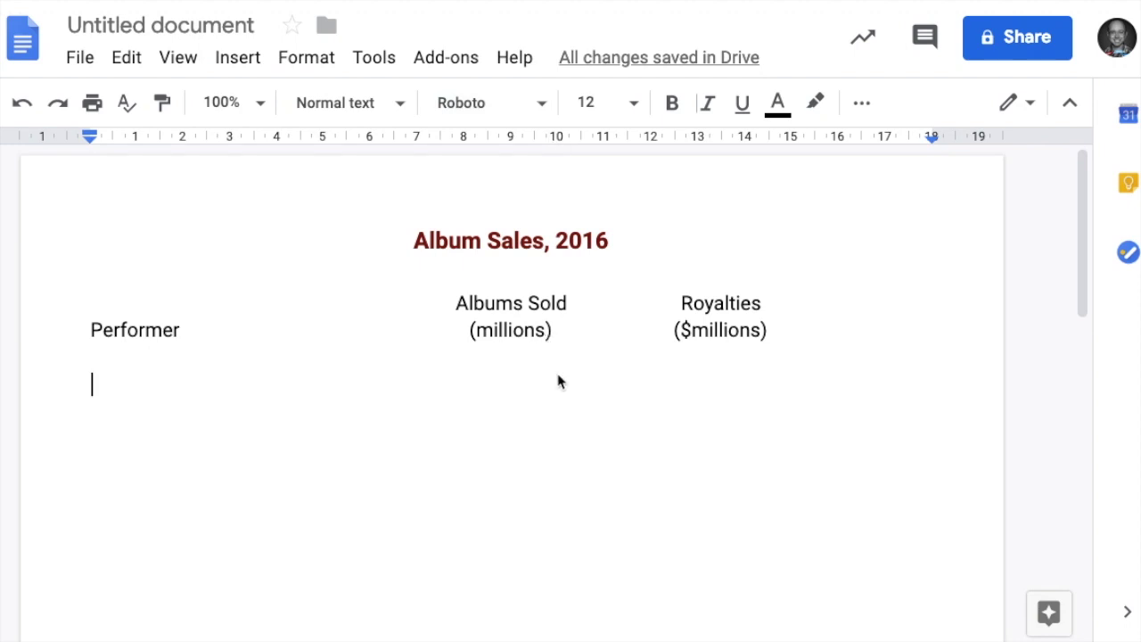
- Add right-aligned tab stops at 10 and 14 on the empty data line
right_click(553, 138)
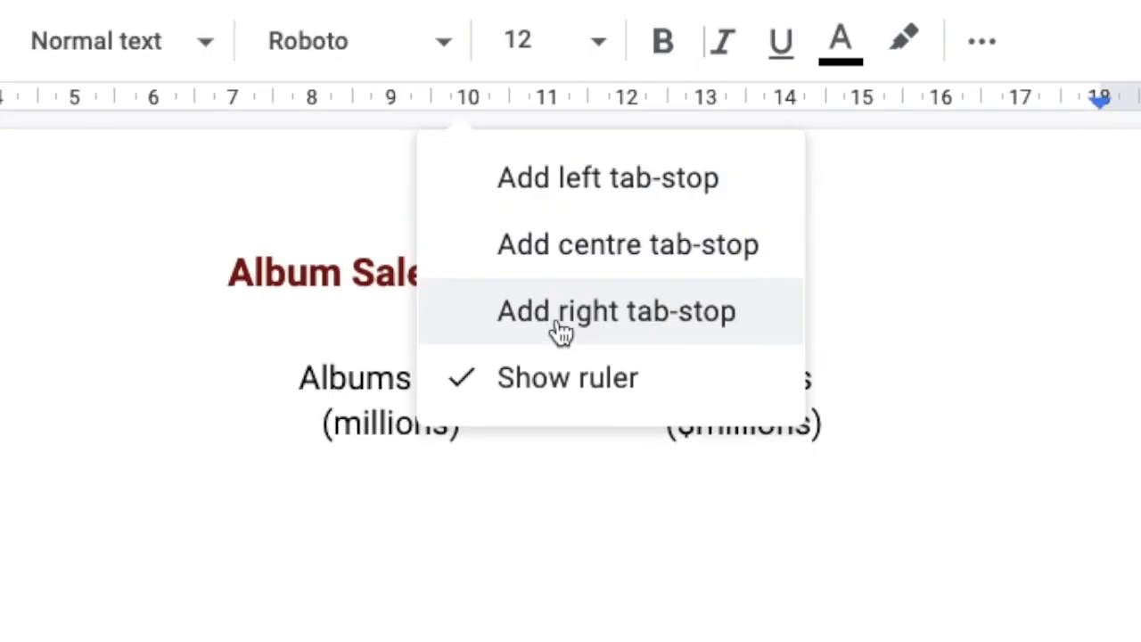
left_click(560, 314)
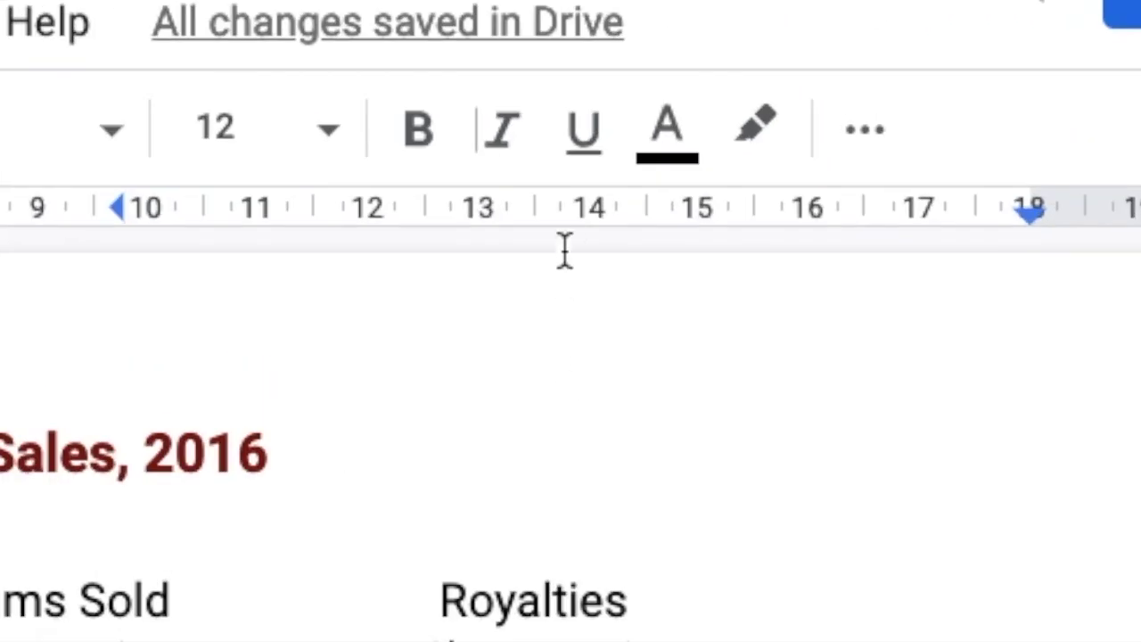
right_click(565, 229)
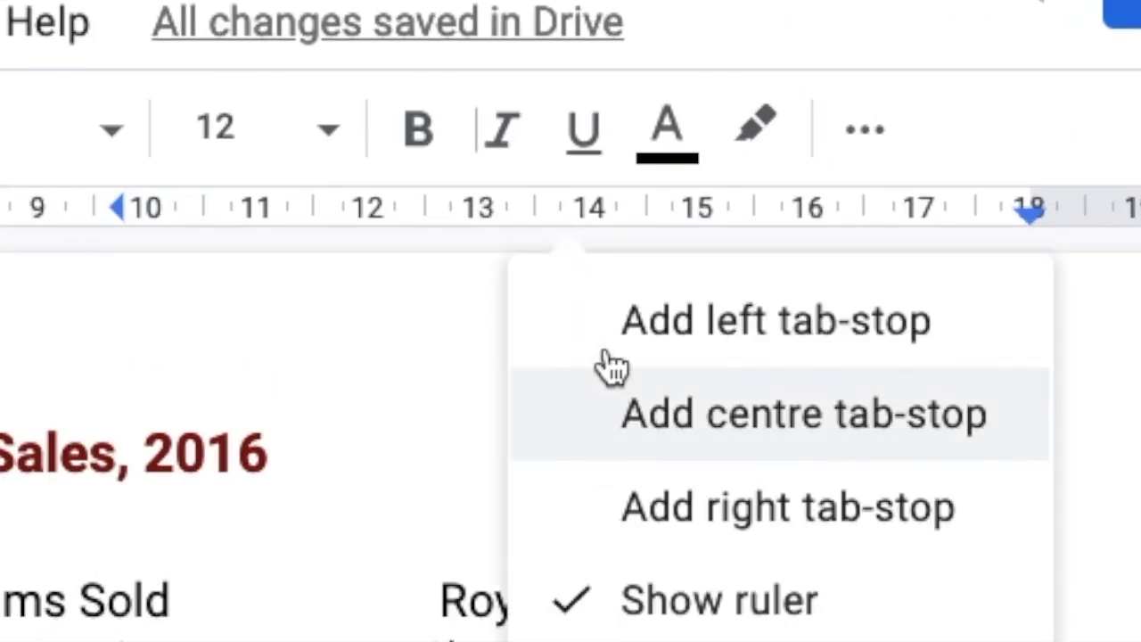
left_click(637, 519)
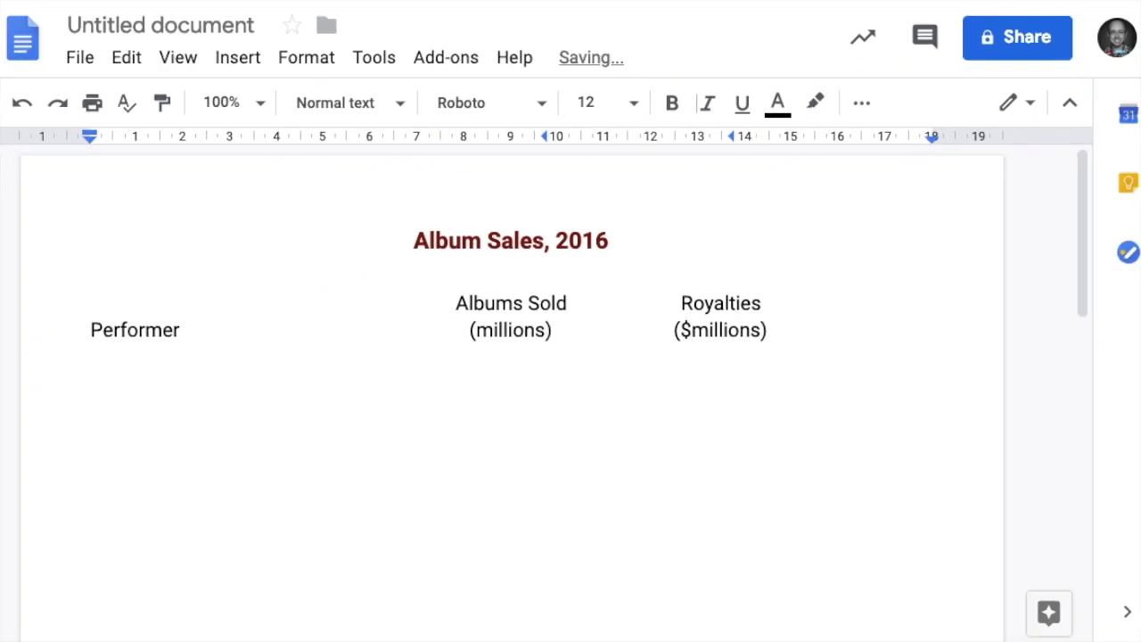
- Type 'Katy Perry' and a sales figure, trimming the extra digits toward 6.62
type("Katy")
type("perry")
key("ctrl+BackSpace")
type("Perry\t")
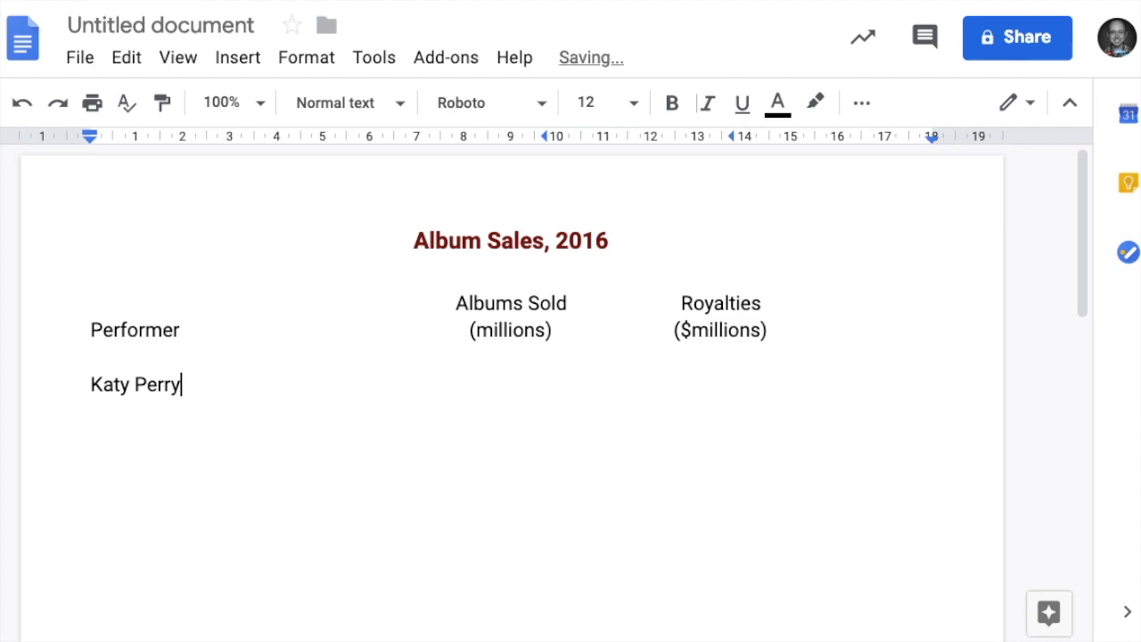
type("6.62")
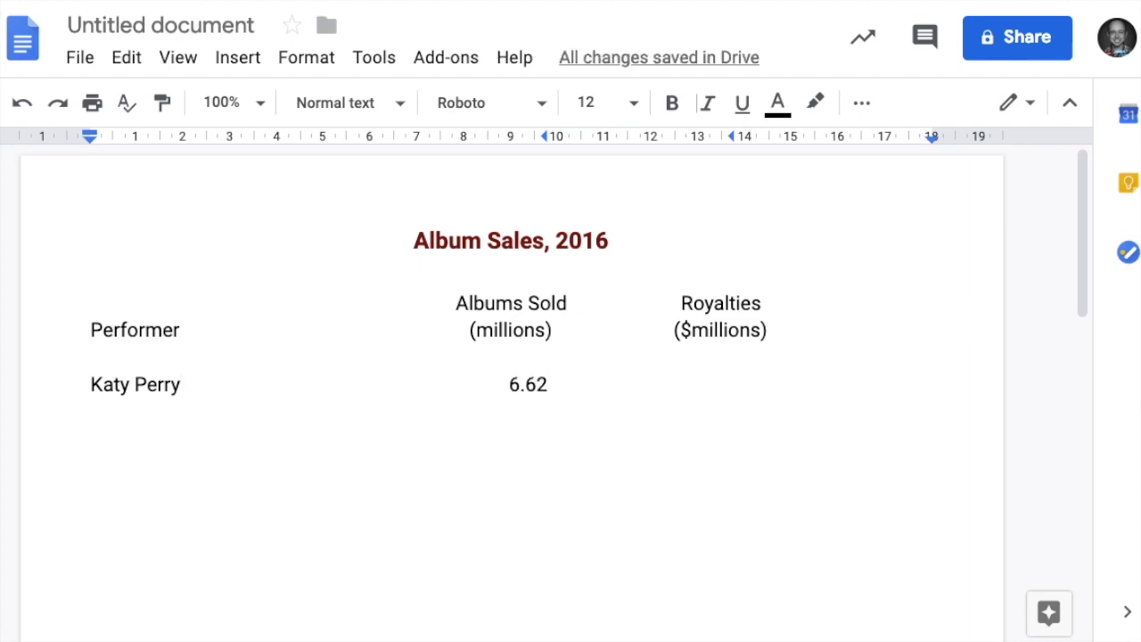
type("874389723984729387498723")
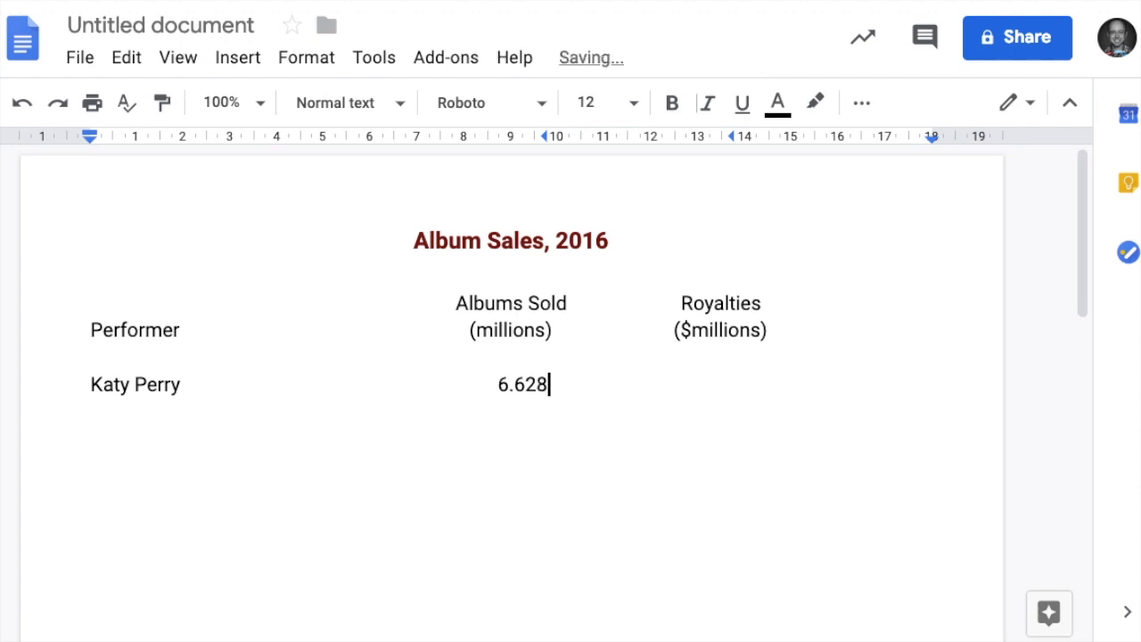
key("BackSpace")
key("BackSpace")
key("BackSpace")
key("BackSpace")
key("BackSpace")
key("BackSpace")
key("BackSpace")
key("BackSpace")
key("BackSpace")
key("BackSpace")
key("BackSpace")
key("BackSpace")
key("BackSpace")
key("BackSpace")
key("BackSpace")
key("BackSpace")
key("BackSpace")
key("BackSpace")
key("BackSpace")
key("BackSpace")
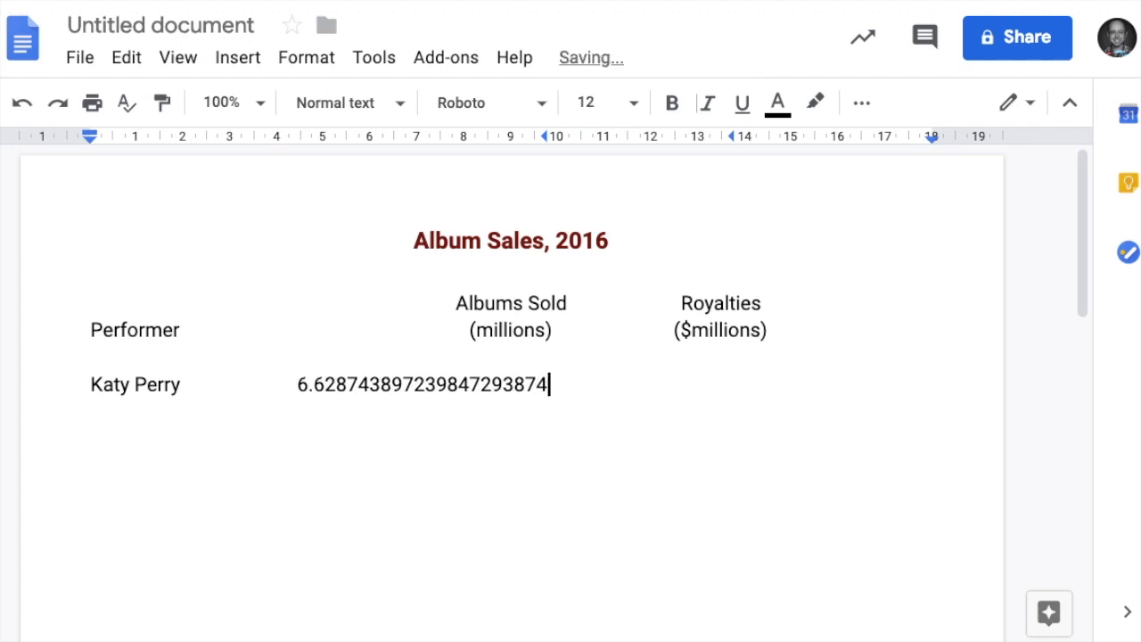
key("BackSpace")
key("BackSpace")
key("BackSpace")
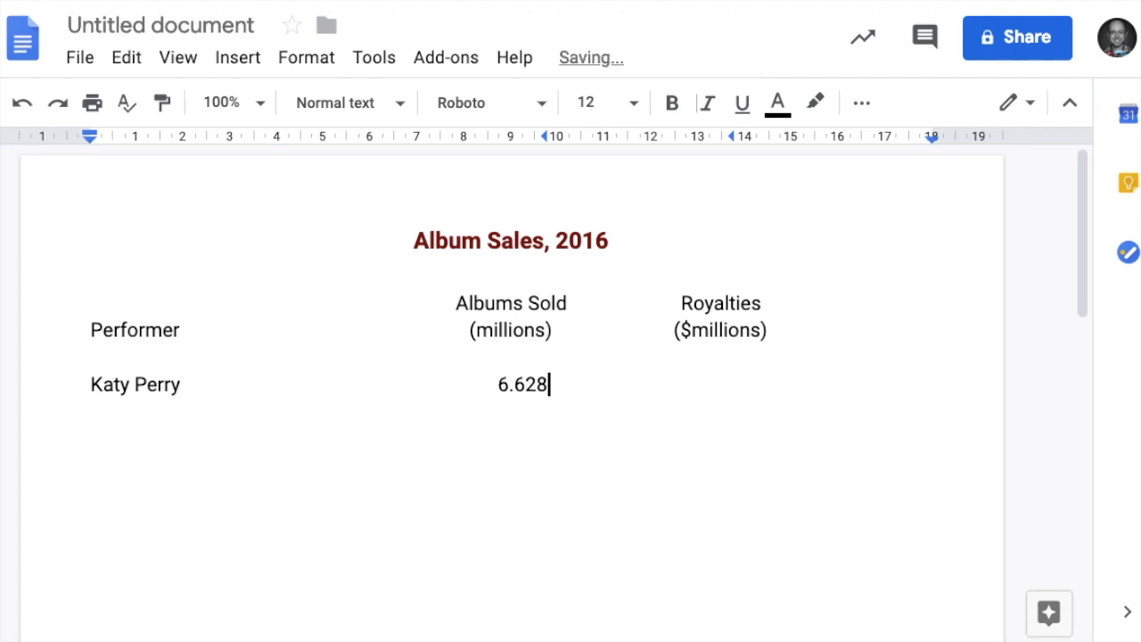
- Undo stray digits in the heading, finish the sales figure as 6.62 and add royalties 14.75
left_click(513, 303)
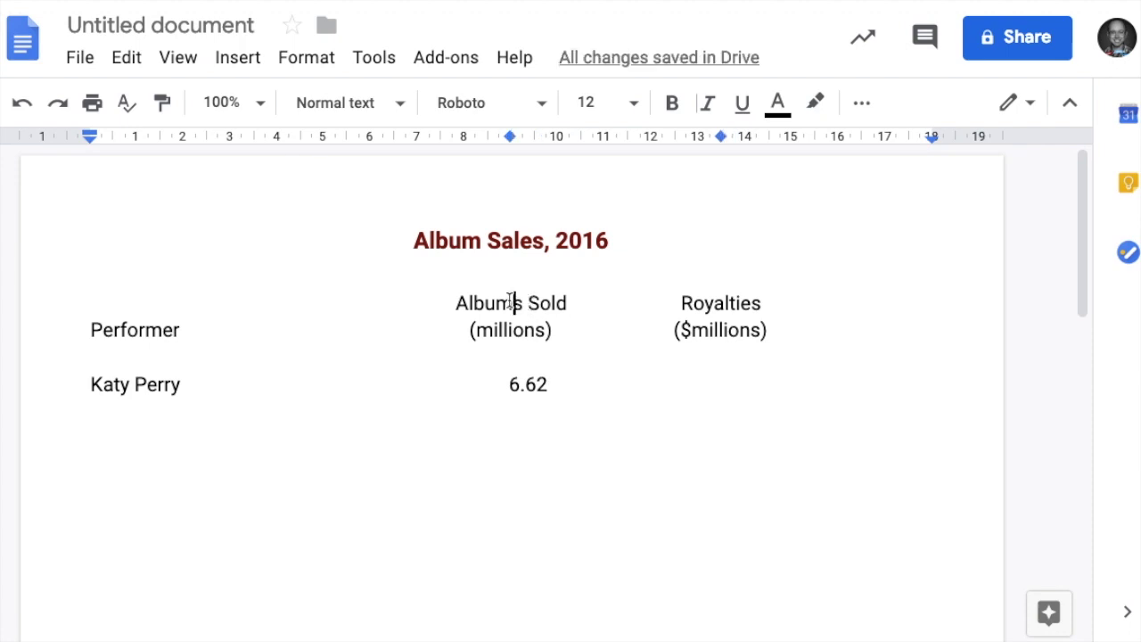
type("3420942098429")
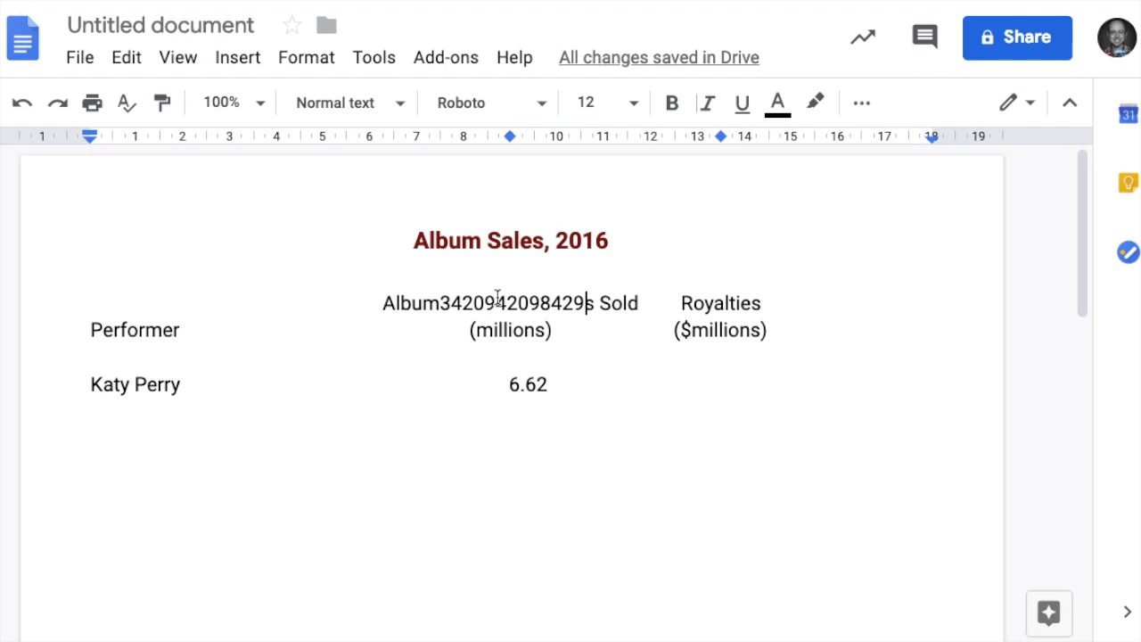
key("ctrl+z")
left_click_drag(547, 384, 556, 381)
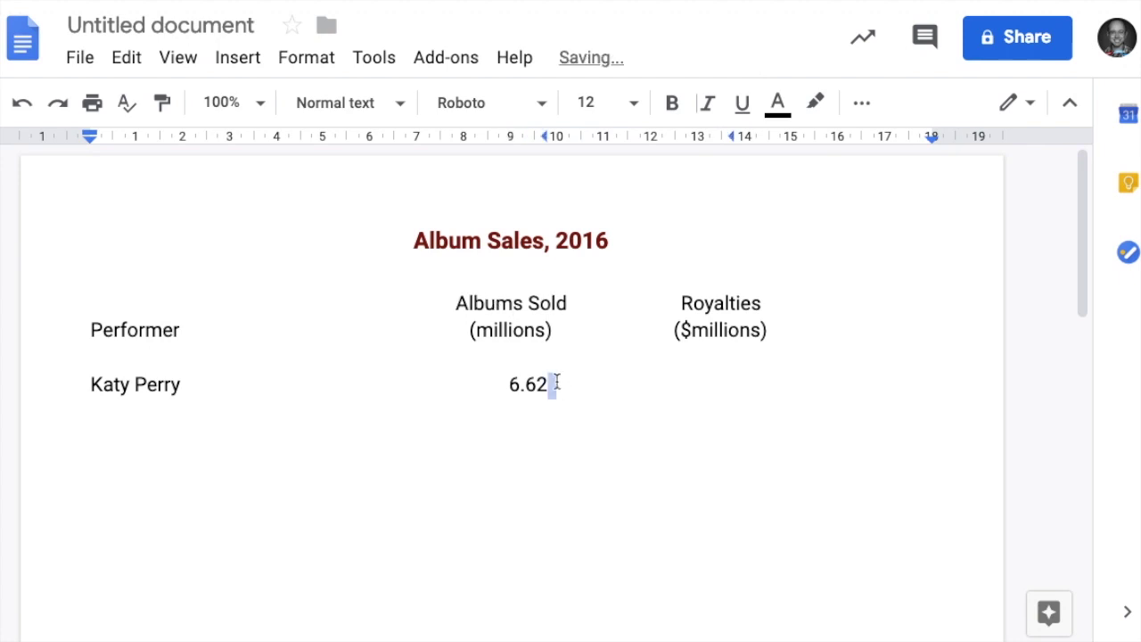
type("e4234234234")
key("BackSpace")
key("BackSpace")
key("BackSpace")
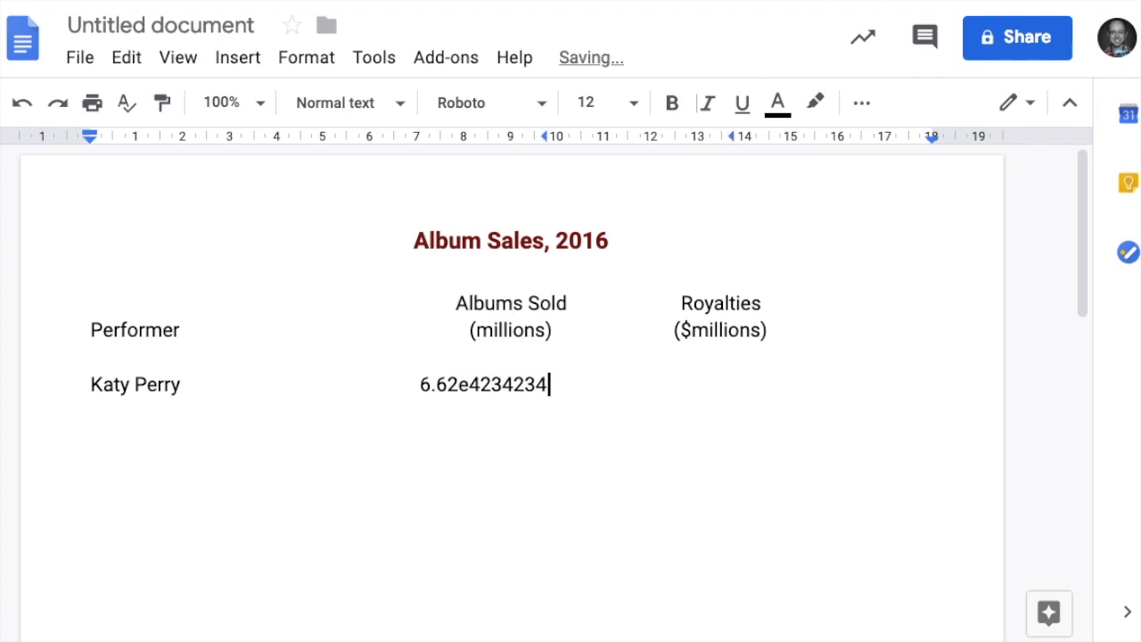
key("BackSpace")
key("BackSpace")
key("BackSpace")
key("BackSpace")
key("BackSpace")
key("BackSpace")
key("BackSpace")
key("BackSpace")
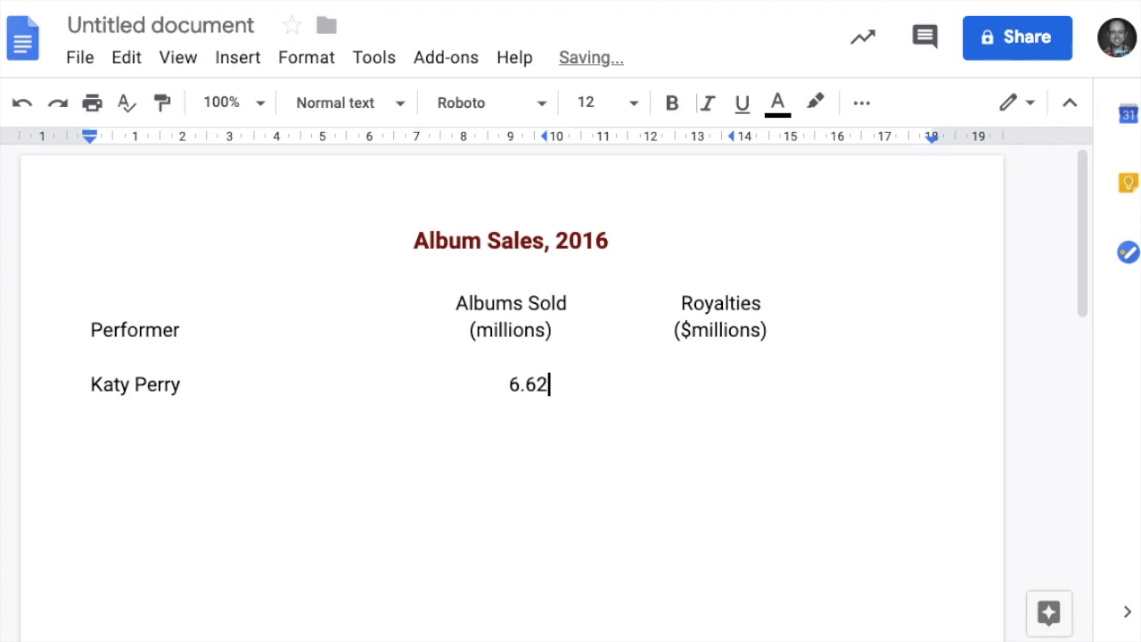
key("Tab")
type("14.75")
key("Return")
- Add the Taylor Swift row with 10.42 albums sold and 25.83 royalties
type("Taylo")
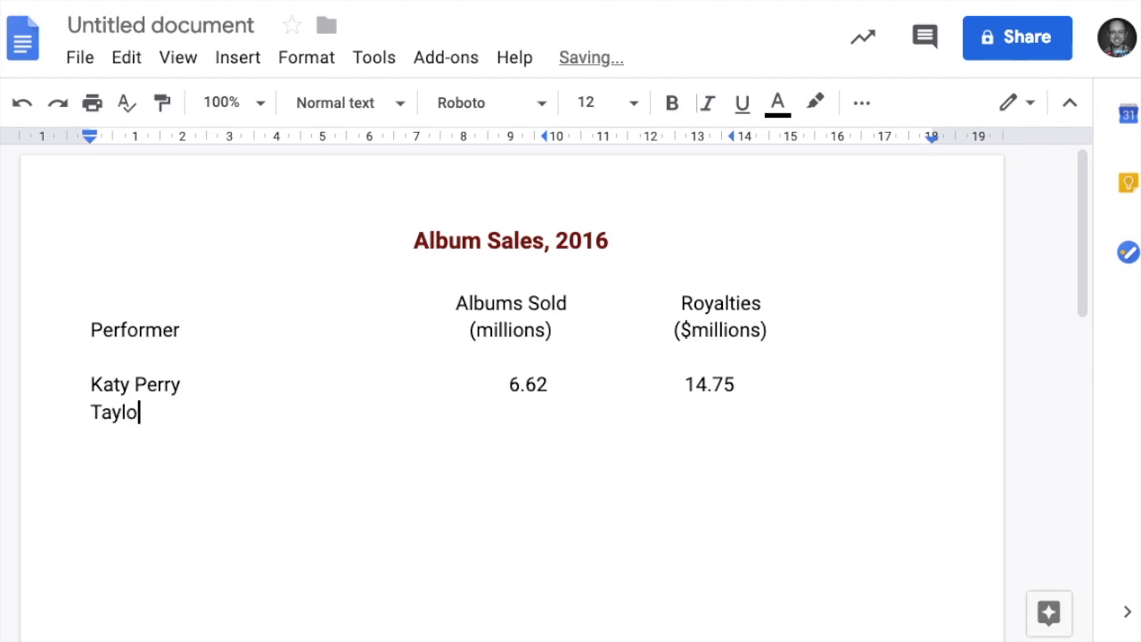
type("r Swift")
key("Tab")
type("10.42")
key("Tab")
type("2")
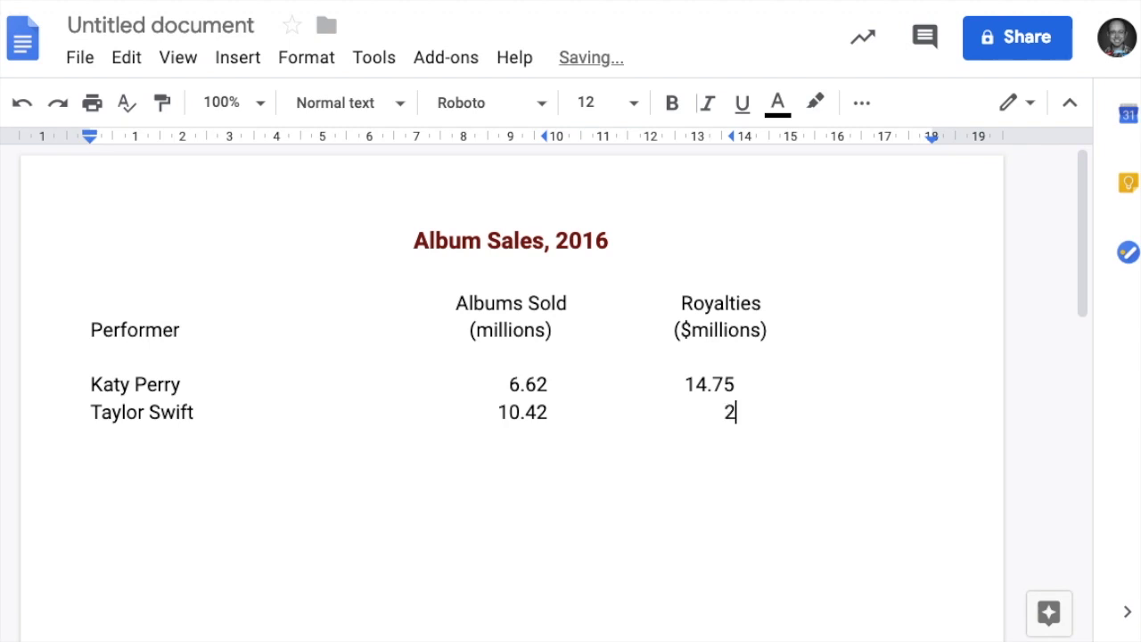
type("5.83")
key("Return")
- Add Ed Sheeran (8.30, 19.02) and Beyonce (4.26, 9.13), then make the column headings bold blue
type("Ed Sheeran\t8.30\t19.02 Beyonce\t4.26\t9.13")
left_click_drag(132, 298, 777, 344)
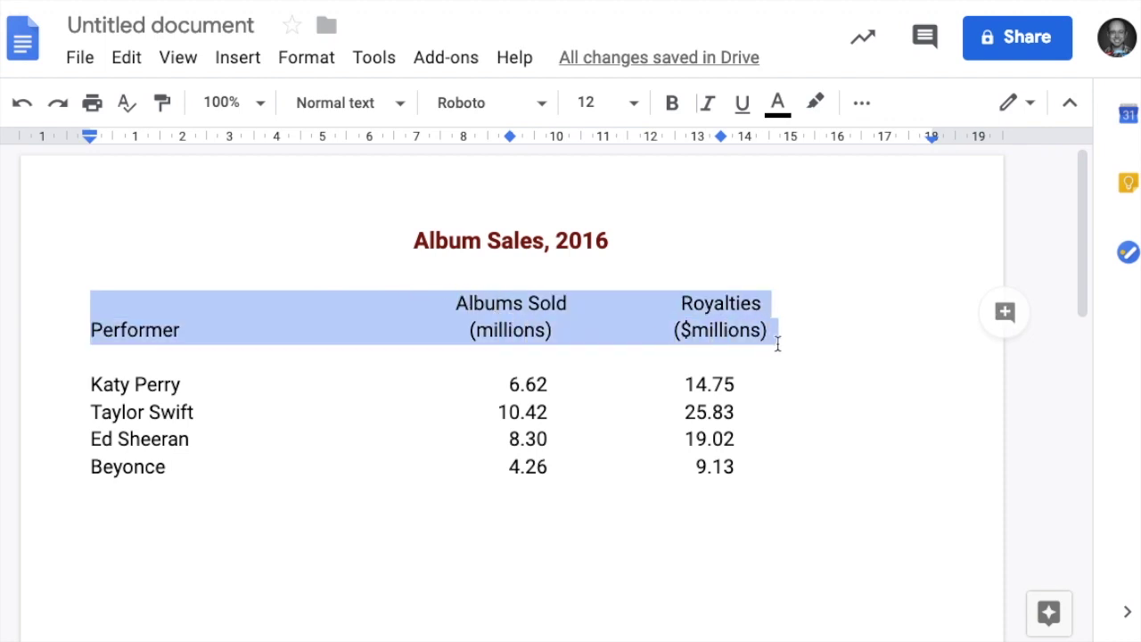
left_click(780, 105)
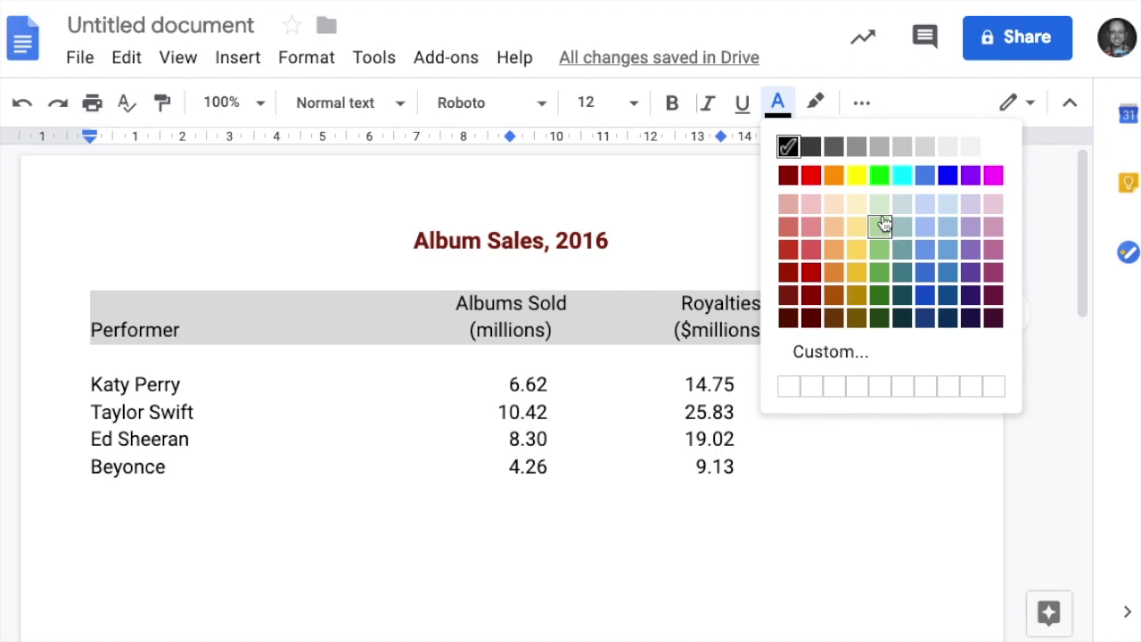
left_click(950, 279)
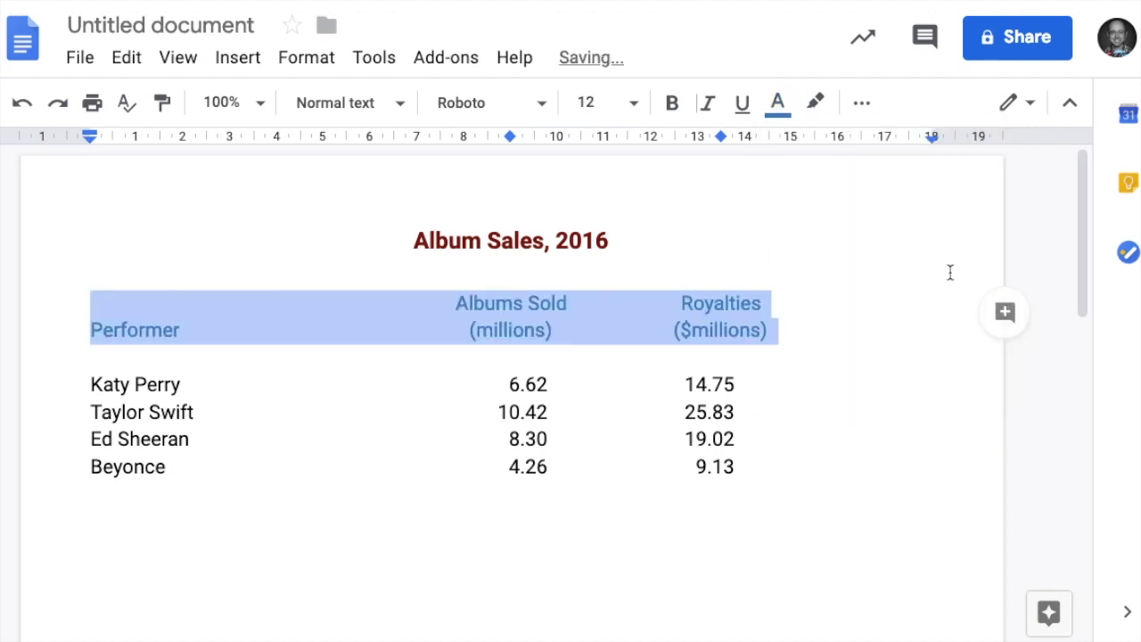
left_click(672, 102)
left_click(475, 556)
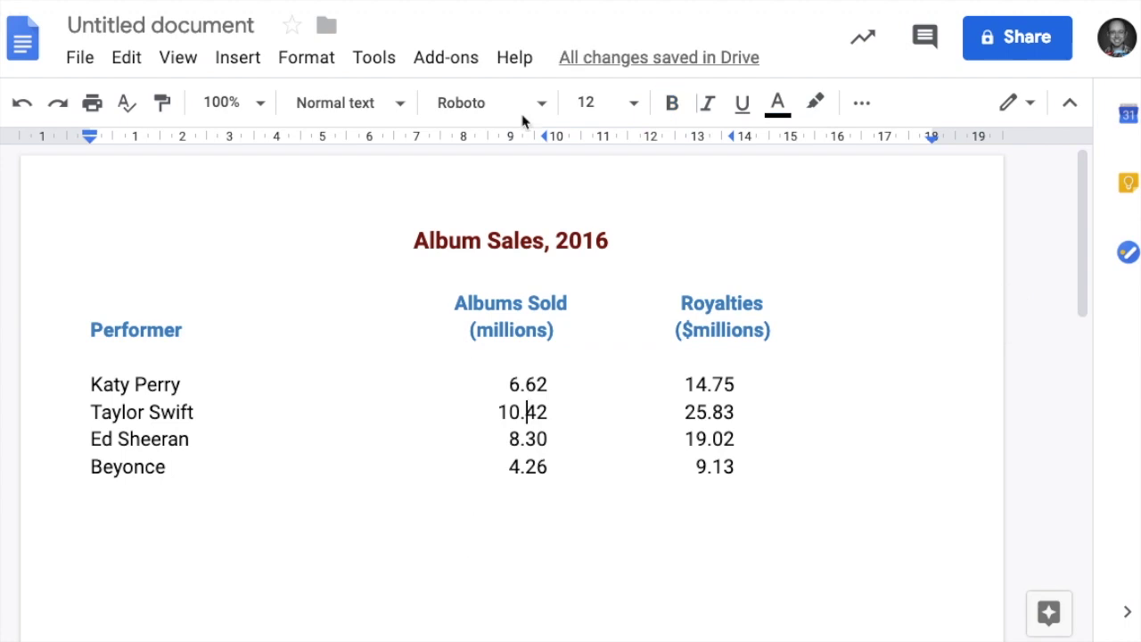
mouse_move(652, 70)
- Rename the untitled document to 'Album Sales, 2016' using the suggested name
left_click(143, 25)
left_click(413, 438)
left_click(461, 539)
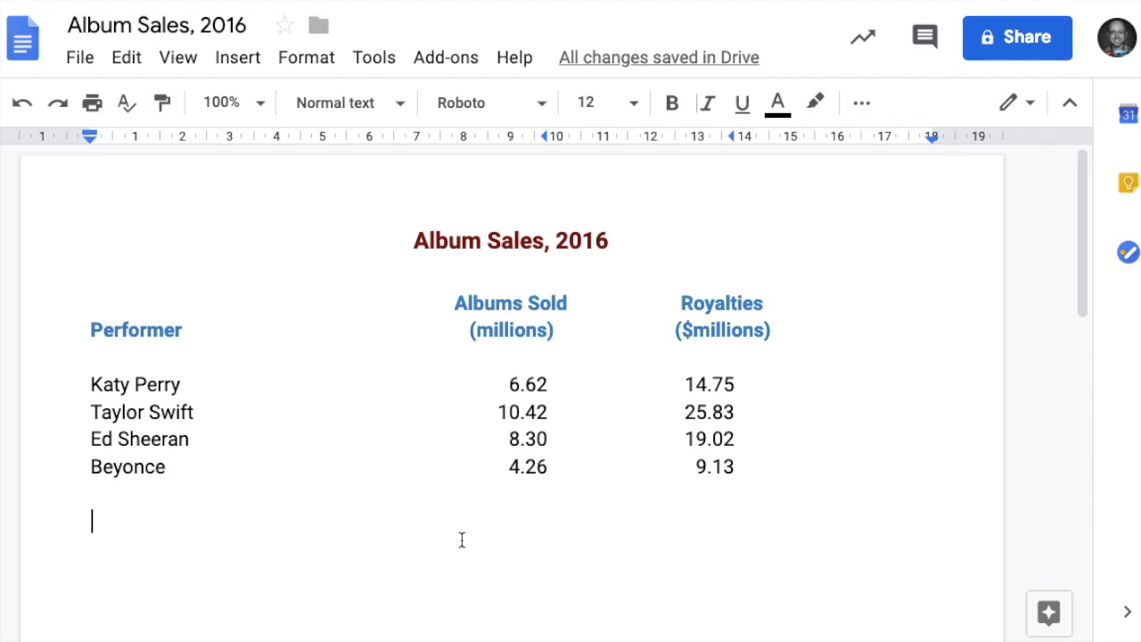